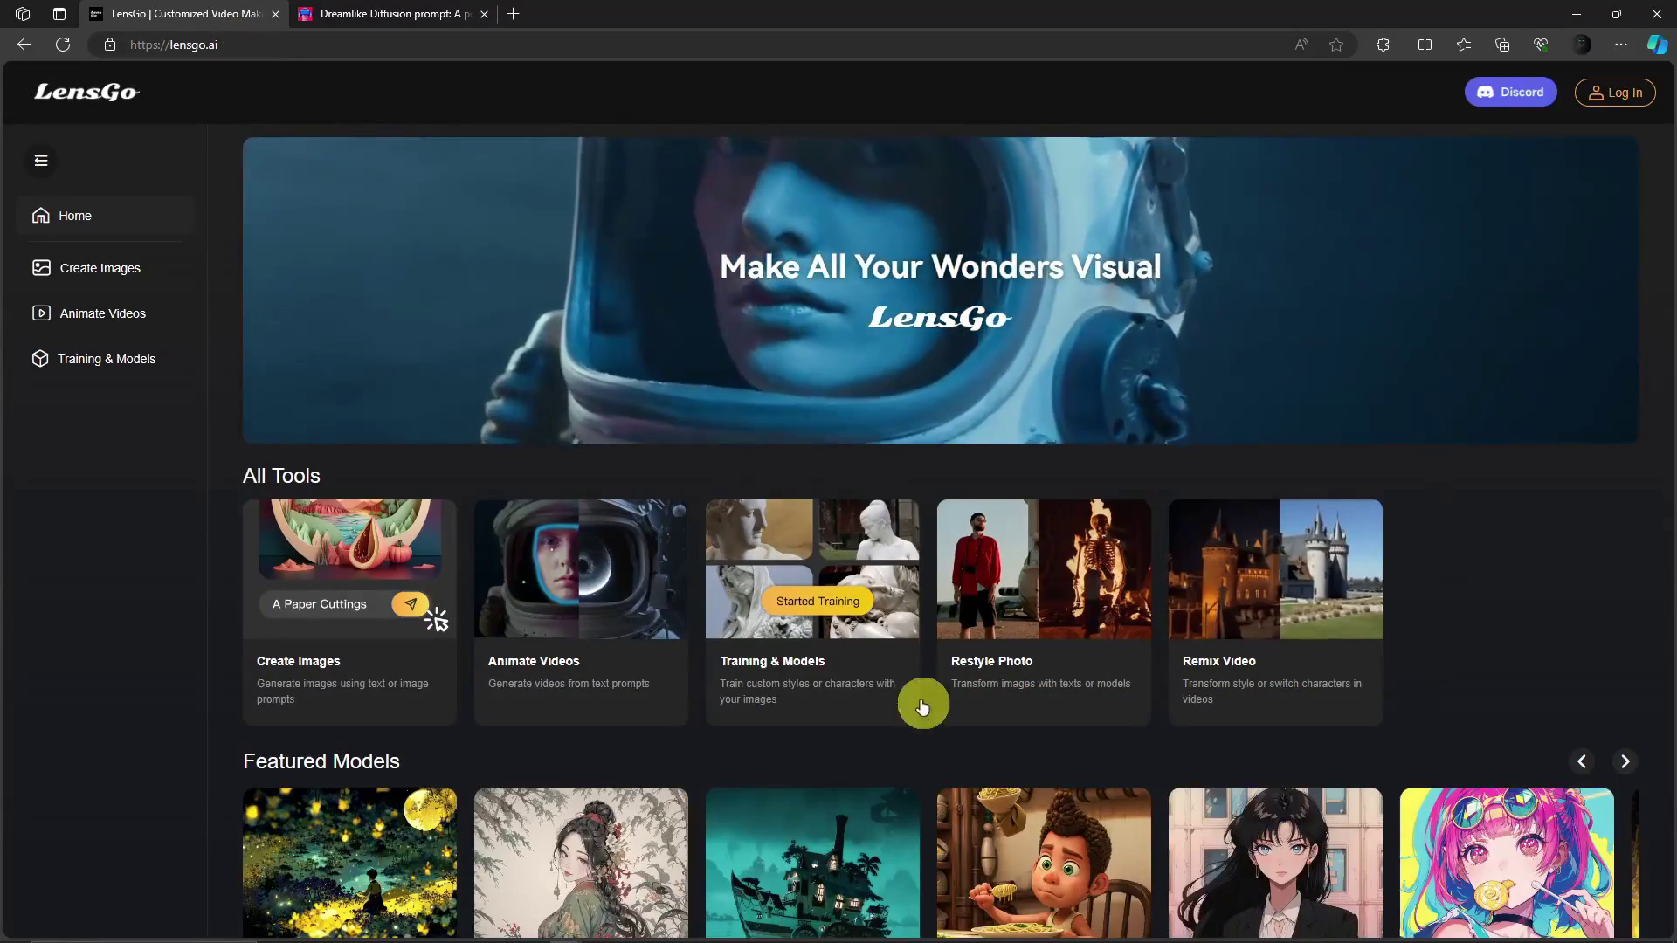
# Step: Look over the LensGo home page and start logging in to the site
pyautogui.scroll(-5, 922, 705)
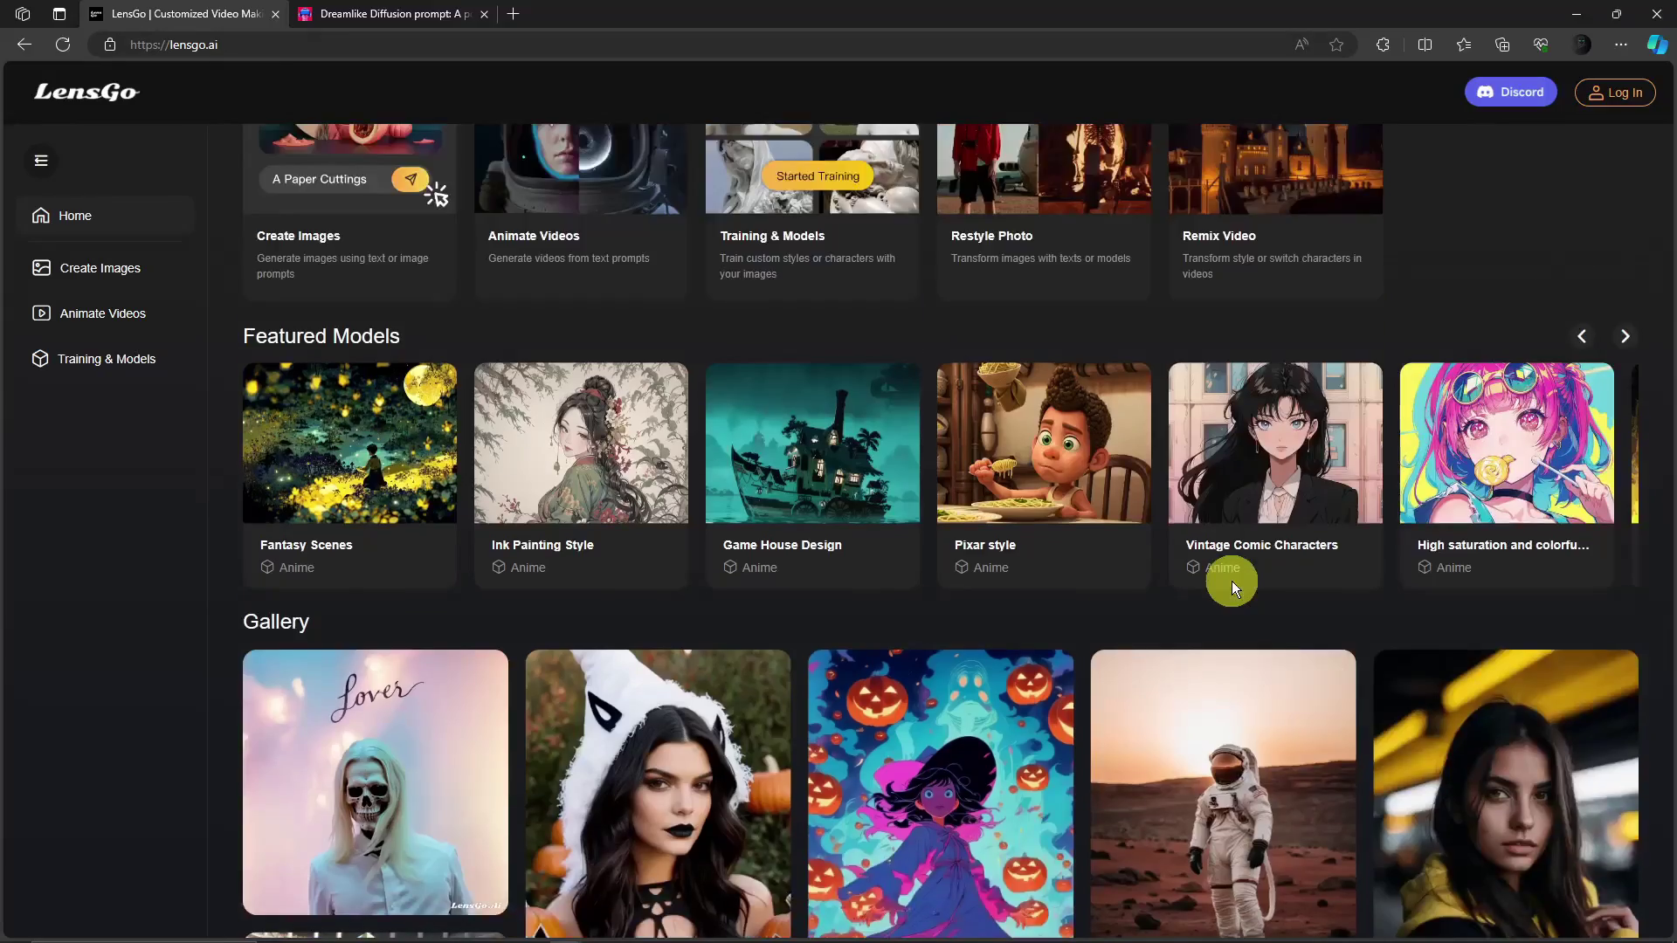
pyautogui.scroll(5, 1231, 580)
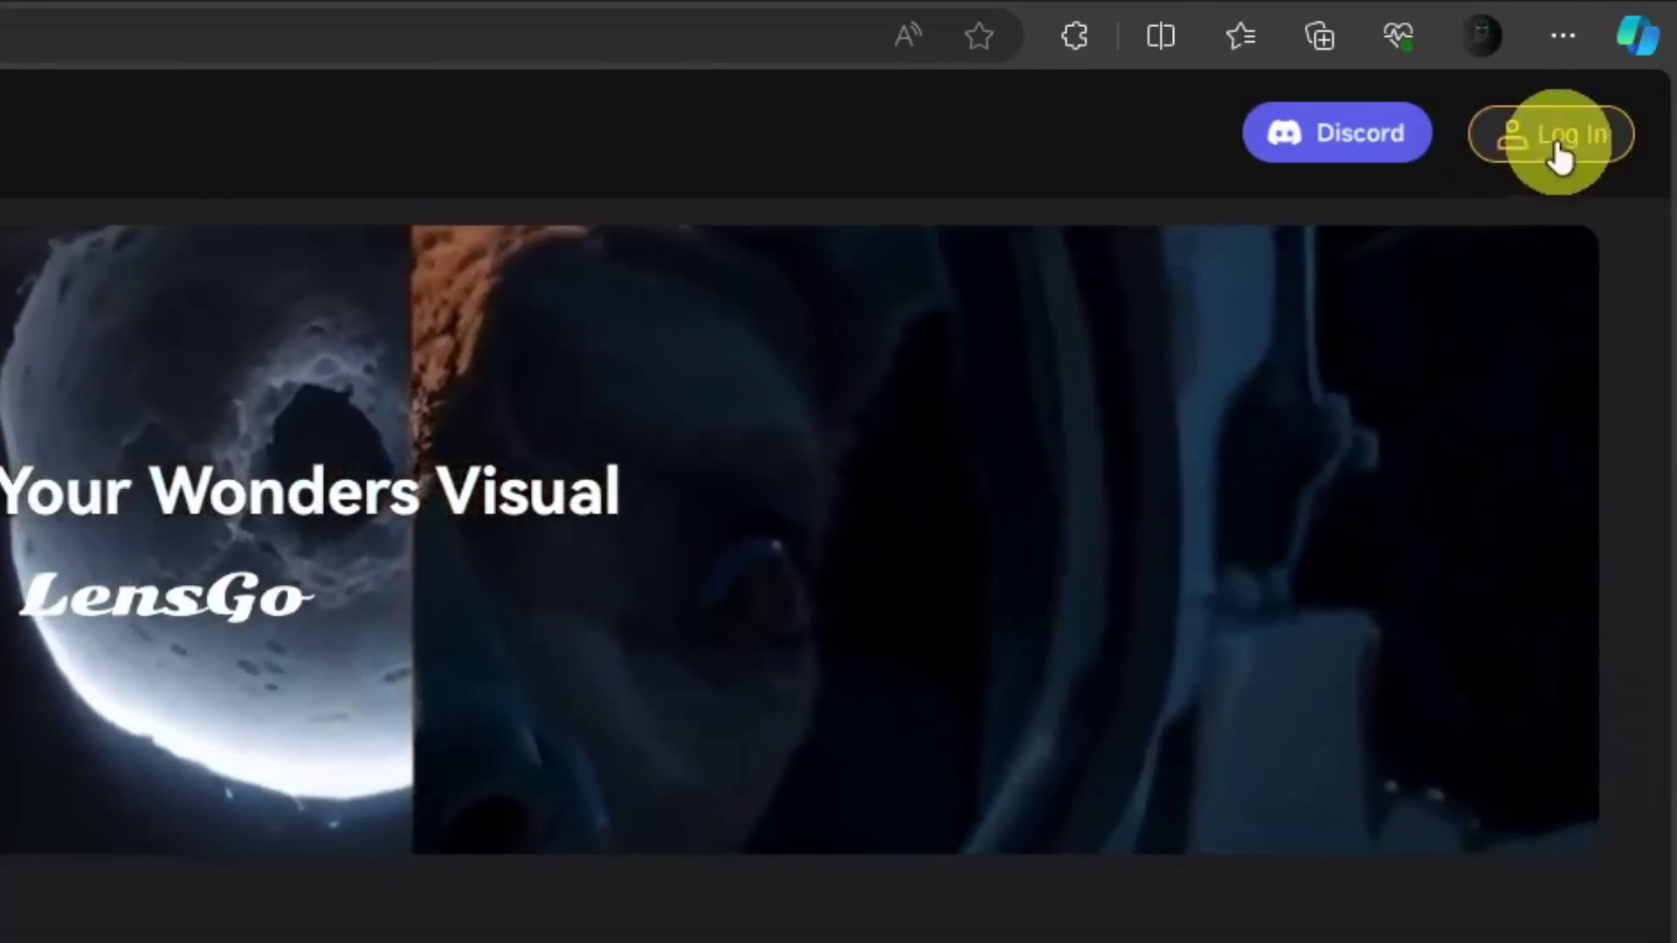
pyautogui.click(1555, 147)
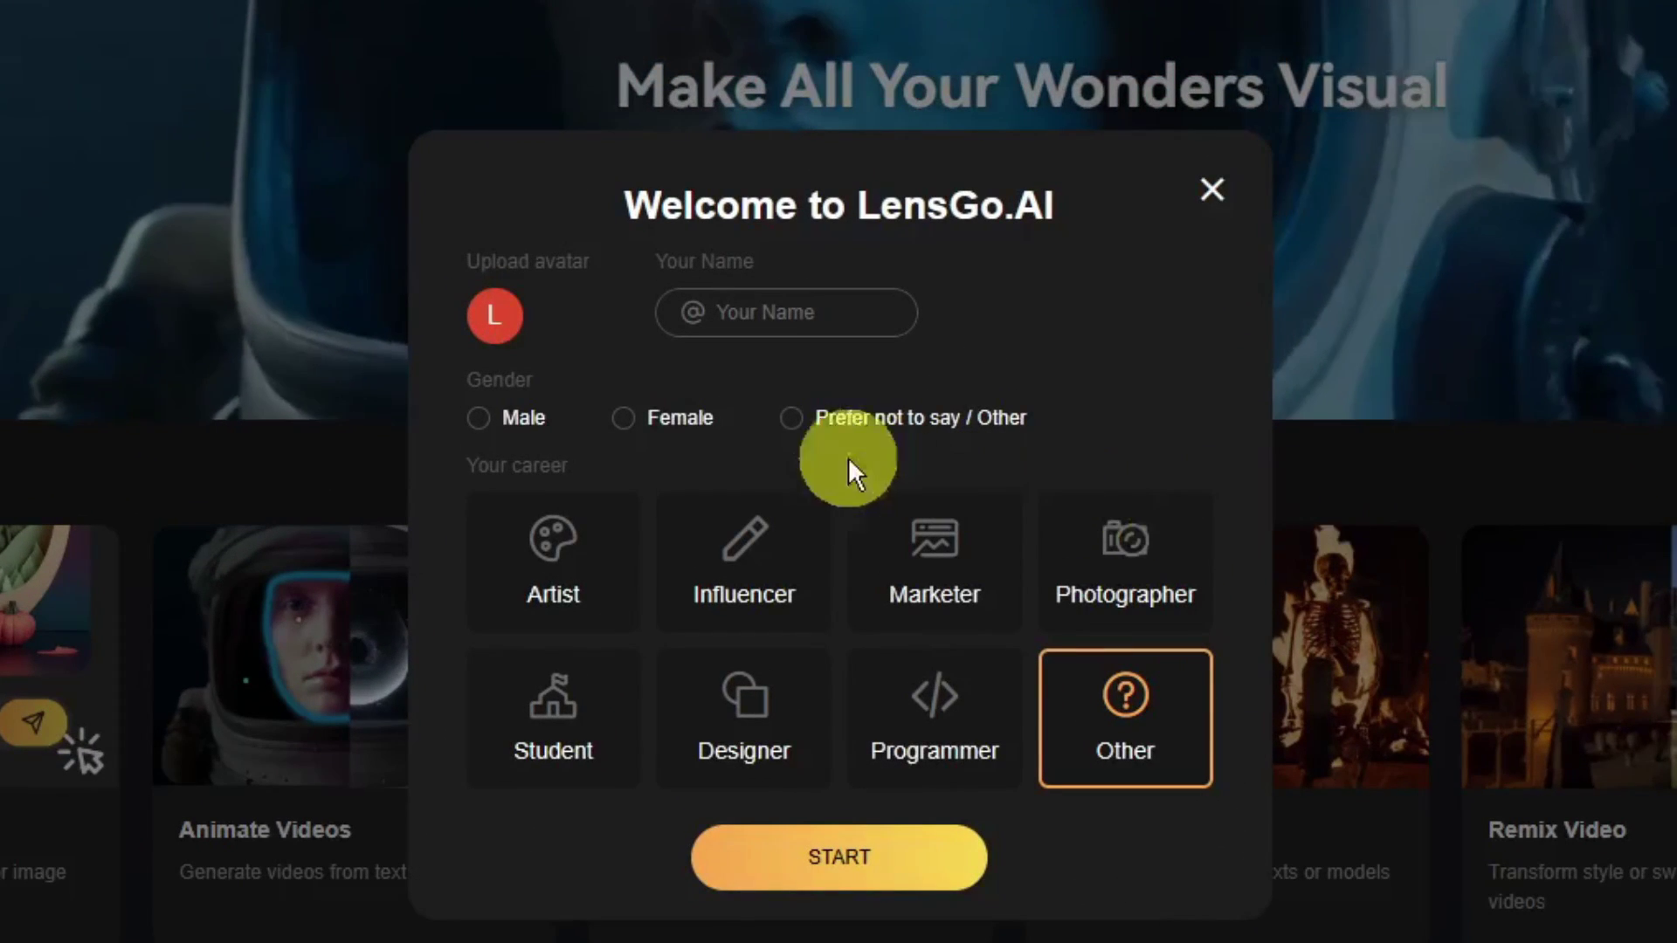
# Step: Complete the welcome profile with gender Male, career Artist and the display name, and submit it
pyautogui.click(479, 417)
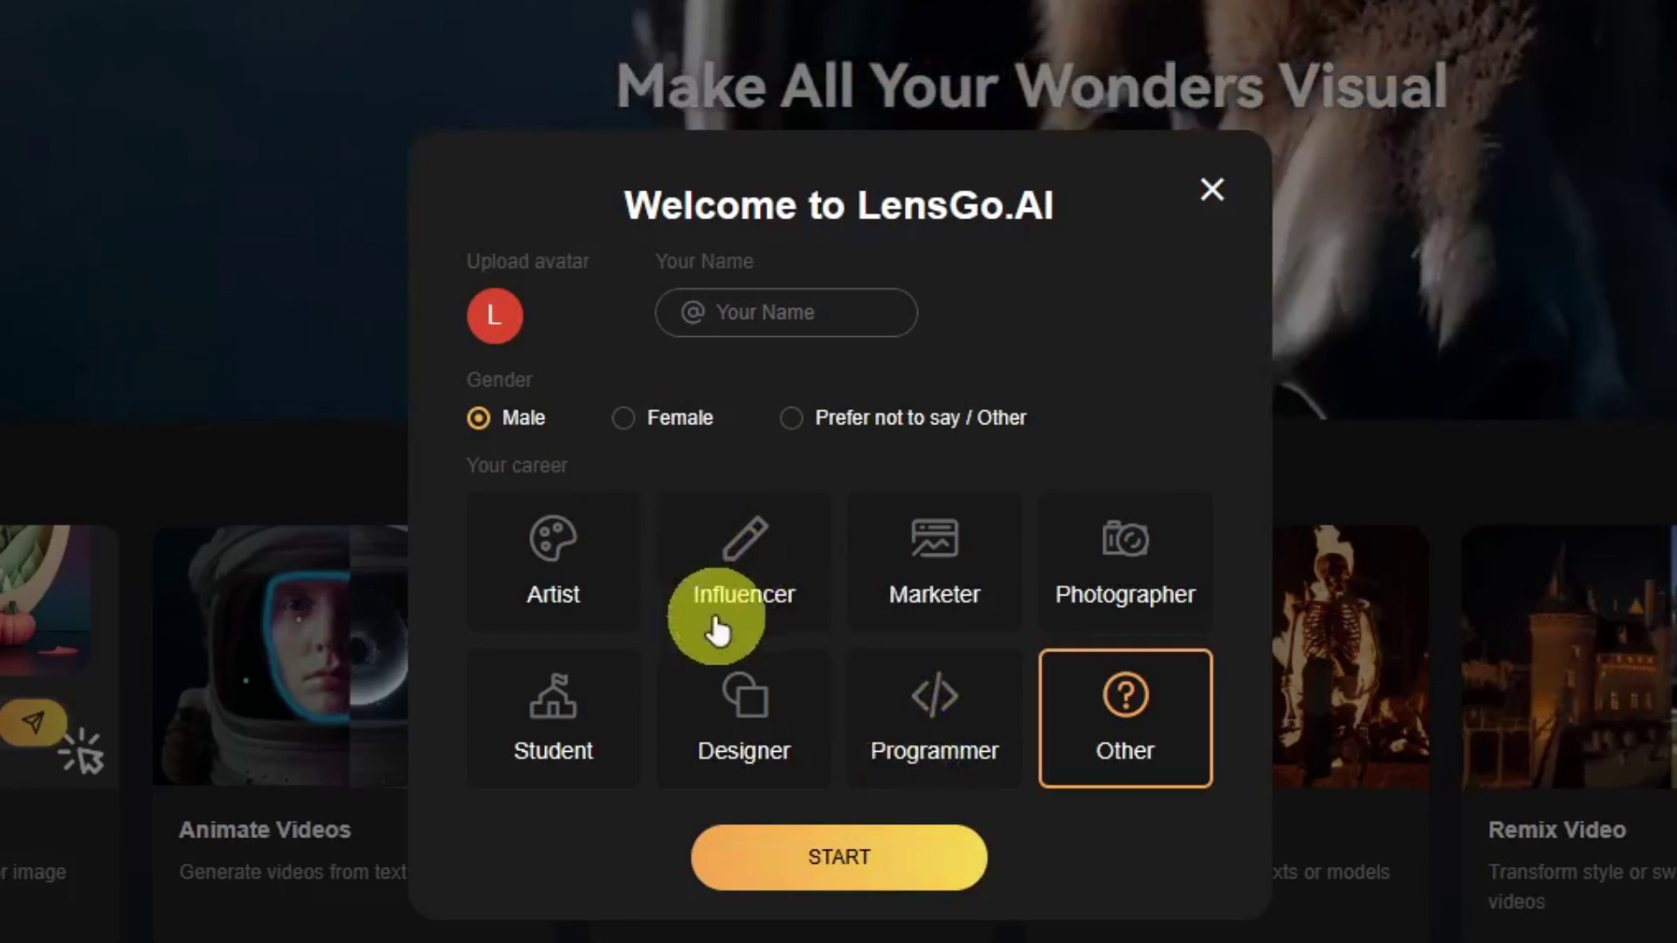
pyautogui.click(561, 562)
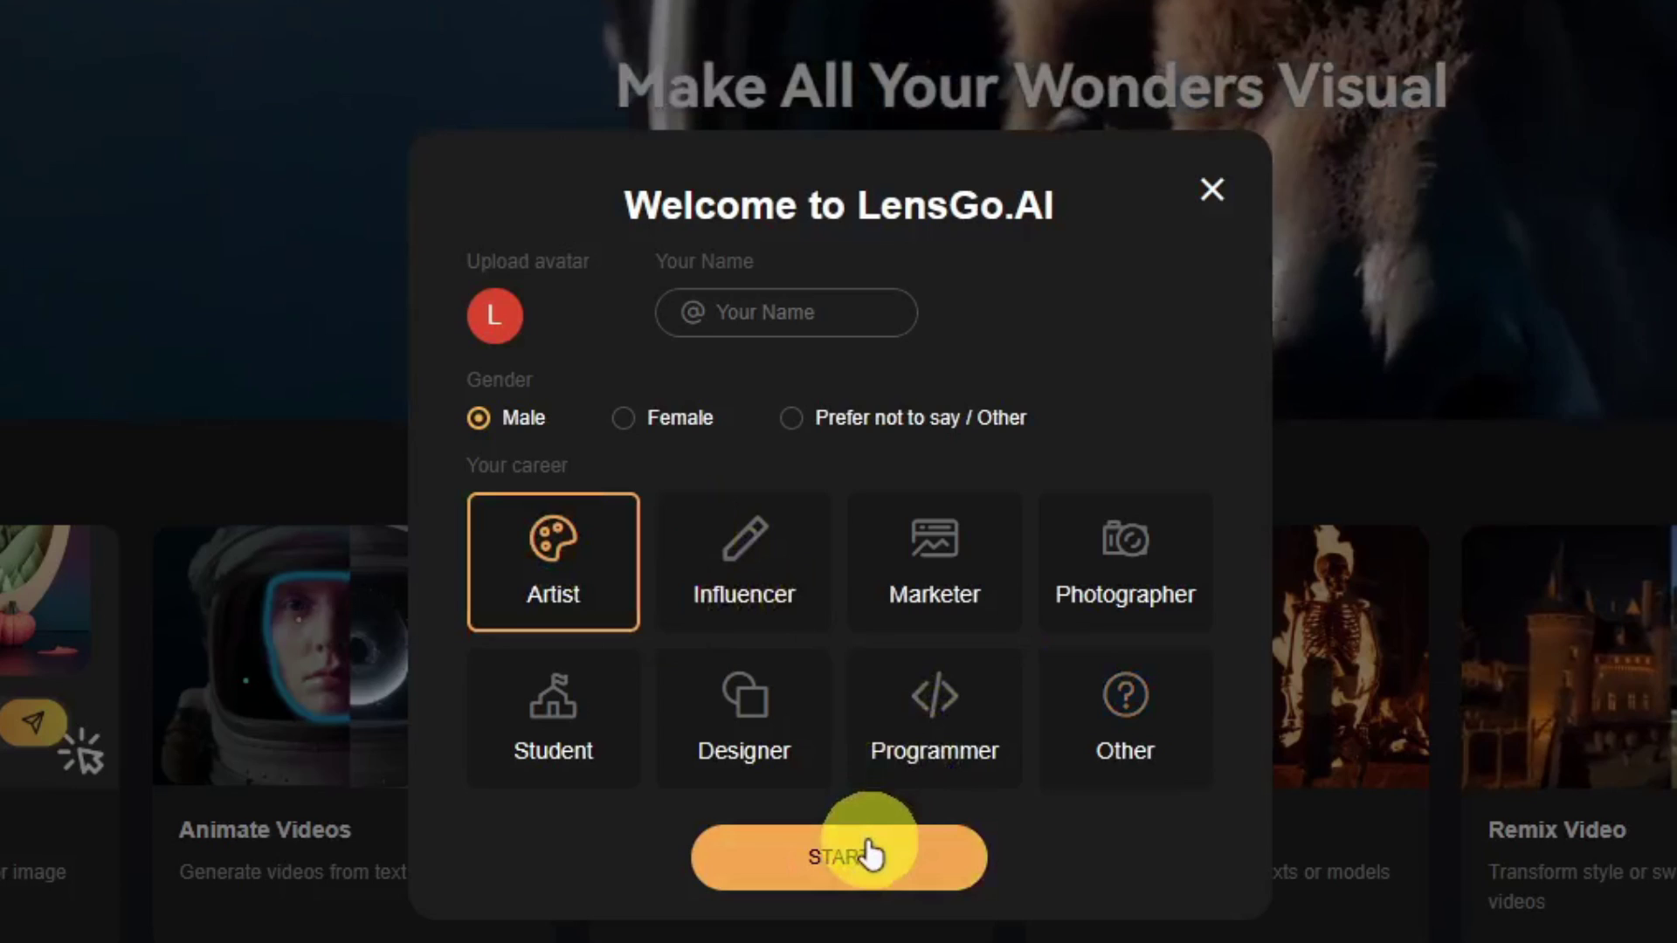
pyautogui.click(740, 298)
pyautogui.write('lee')
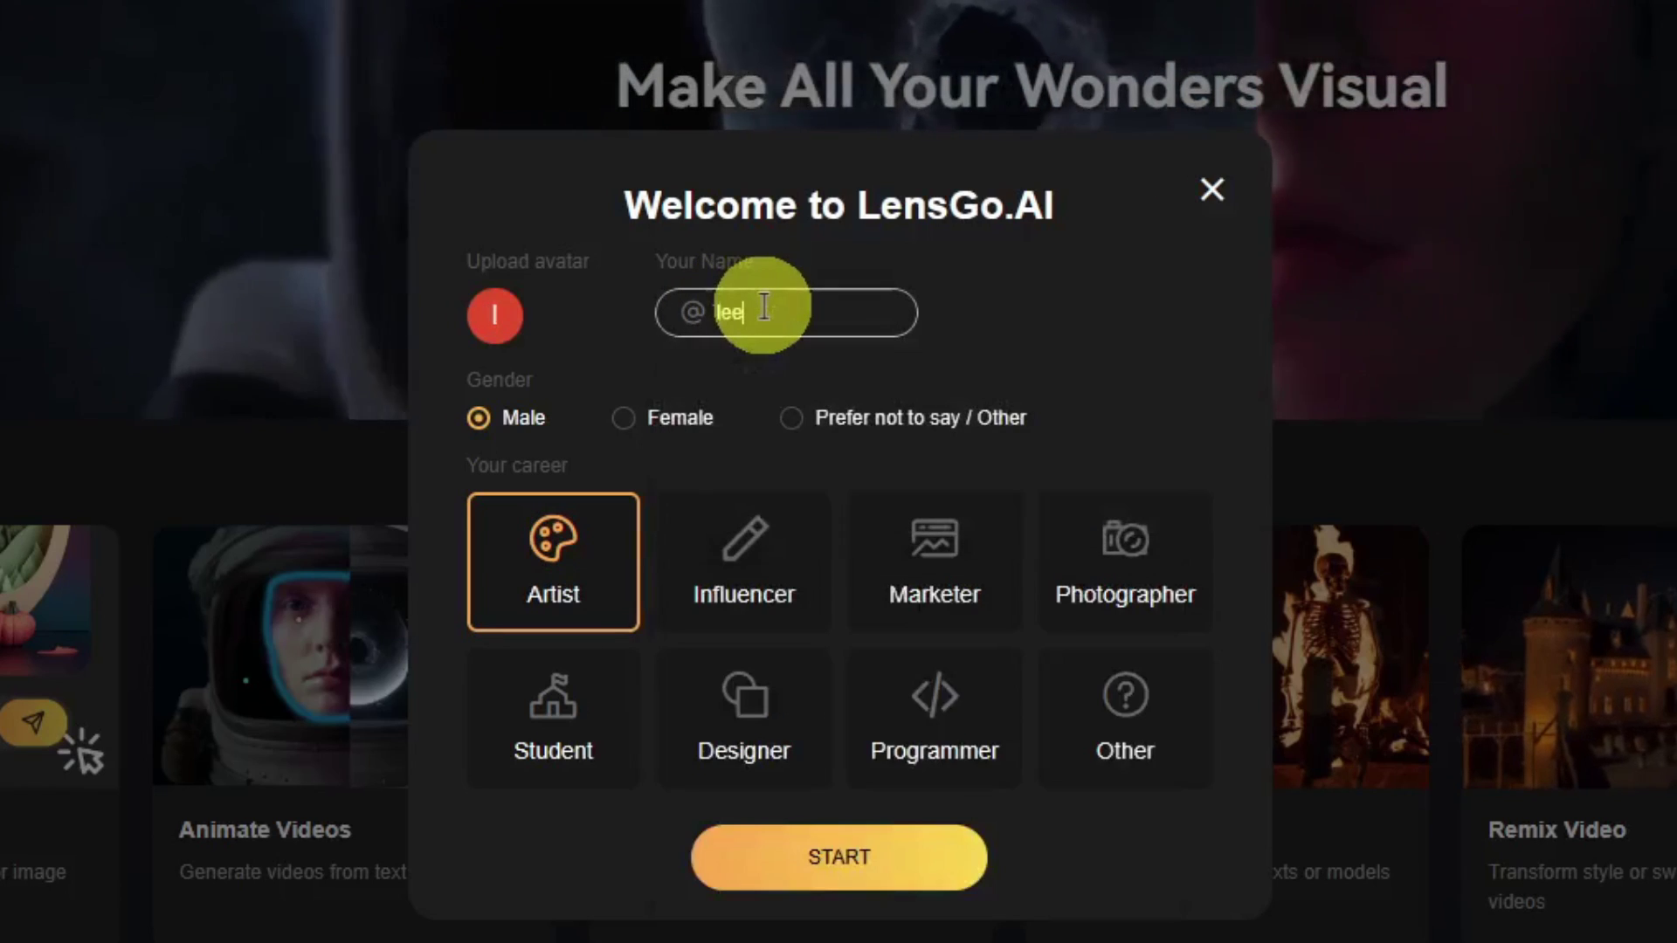
pyautogui.write('zztry')
pyautogui.click(898, 884)
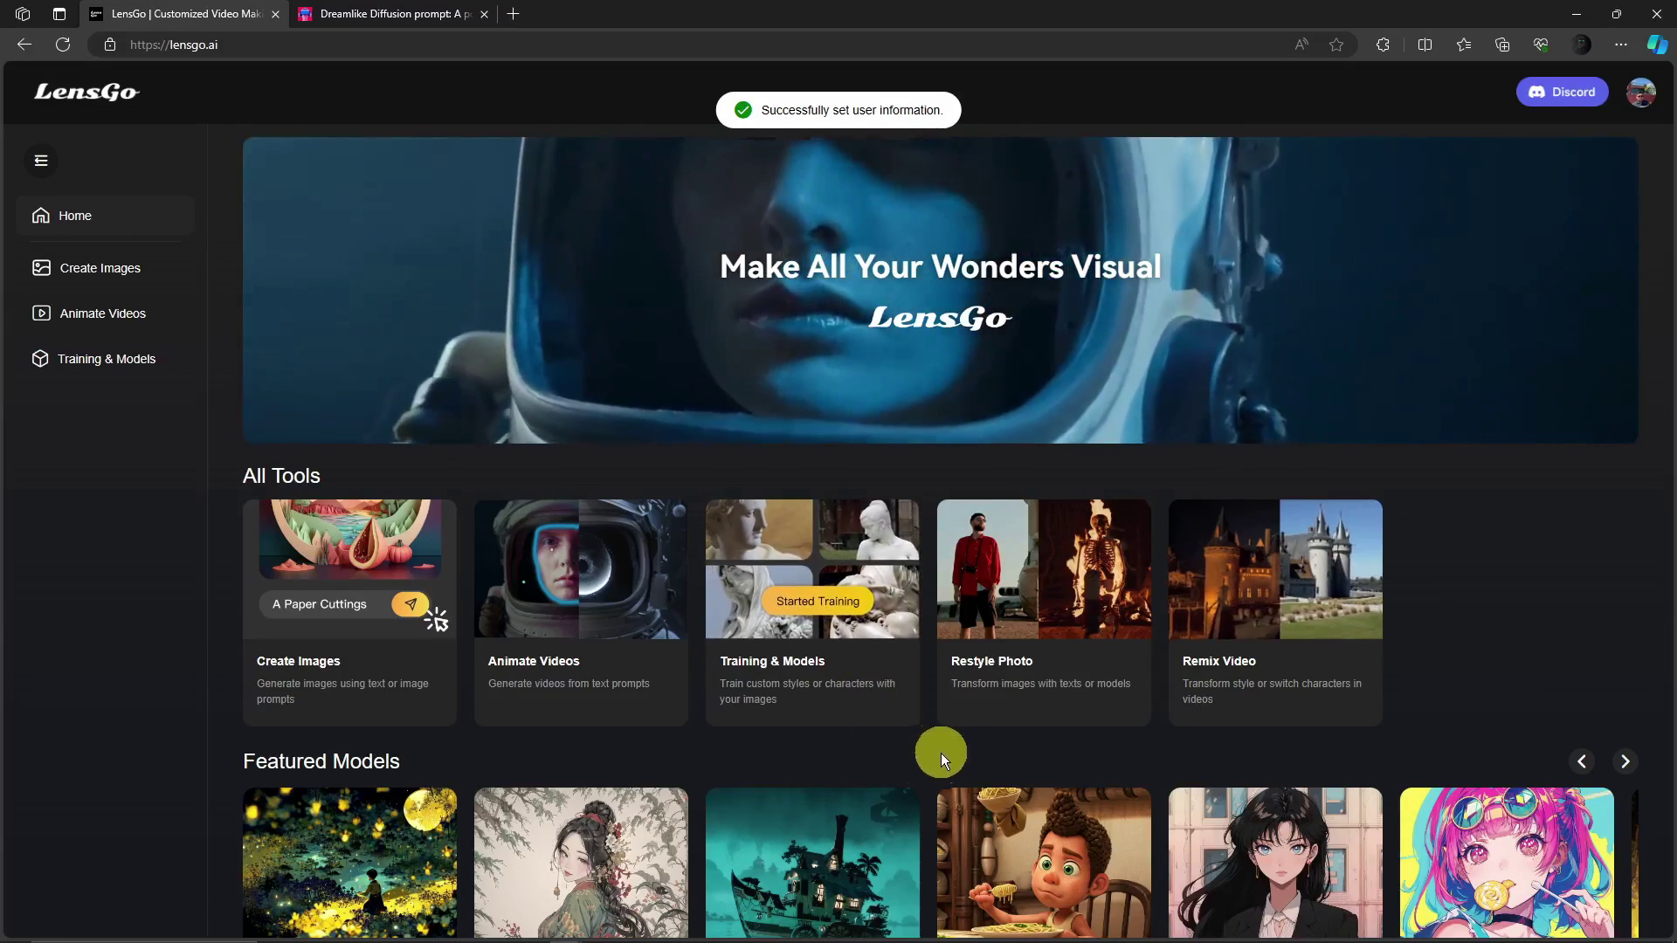
# Step: Open the image creation page with the featured Pixar style model
pyautogui.scroll(-4, 941, 753)
pyautogui.scroll(3, 933, 786)
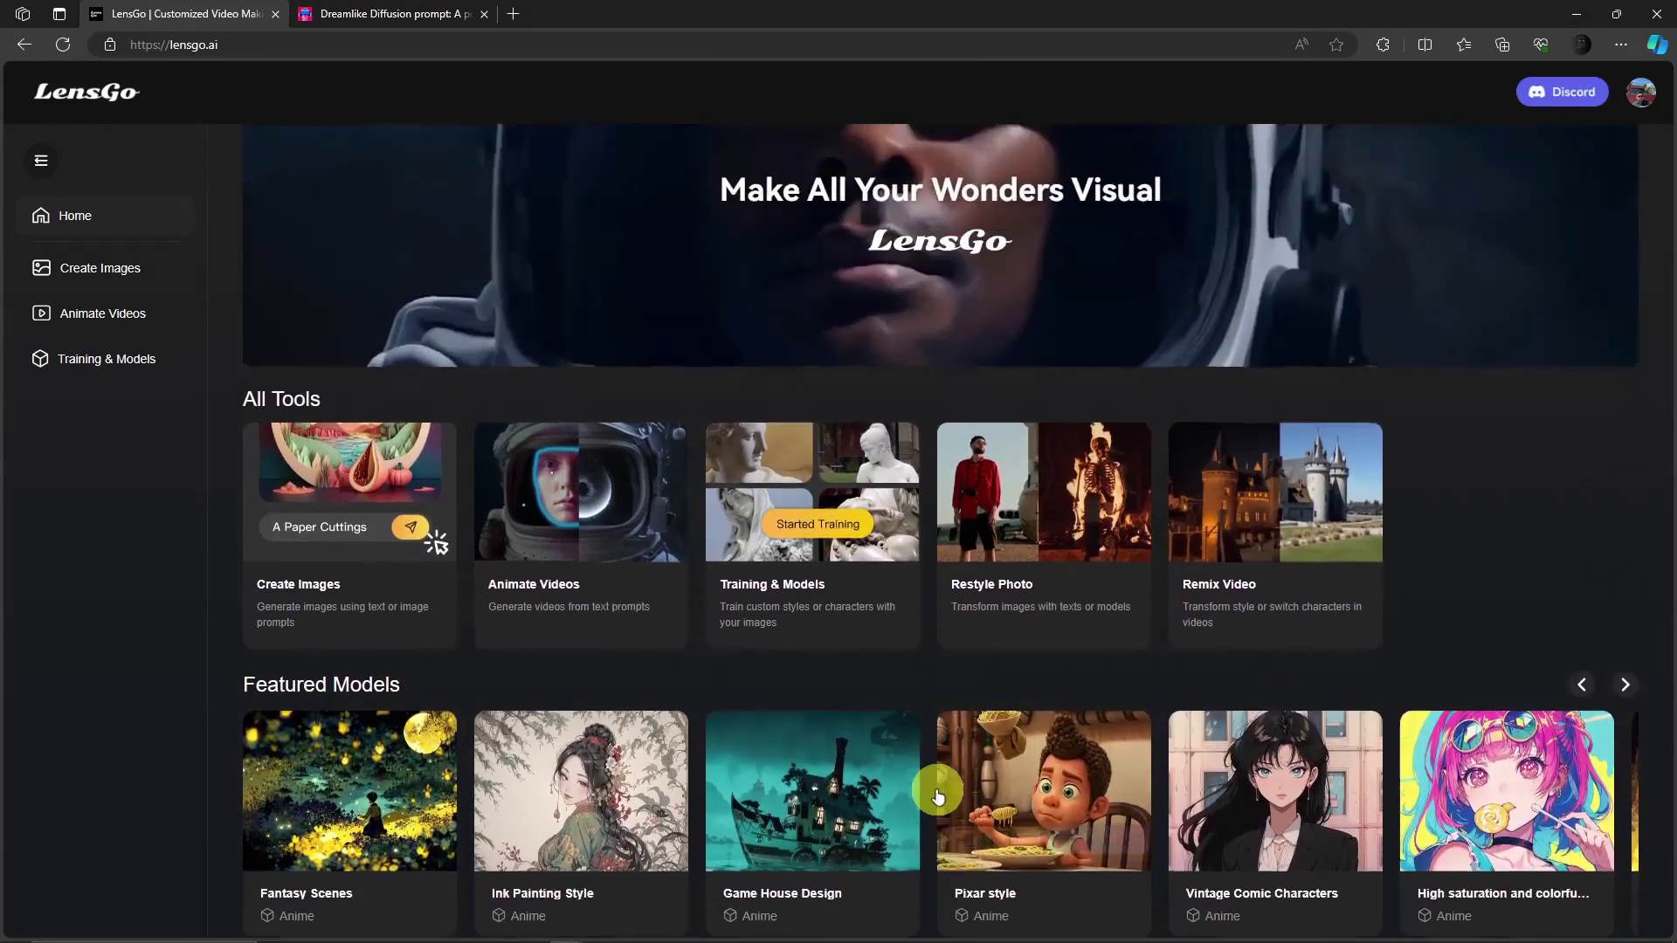
pyautogui.scroll(-3, 923, 779)
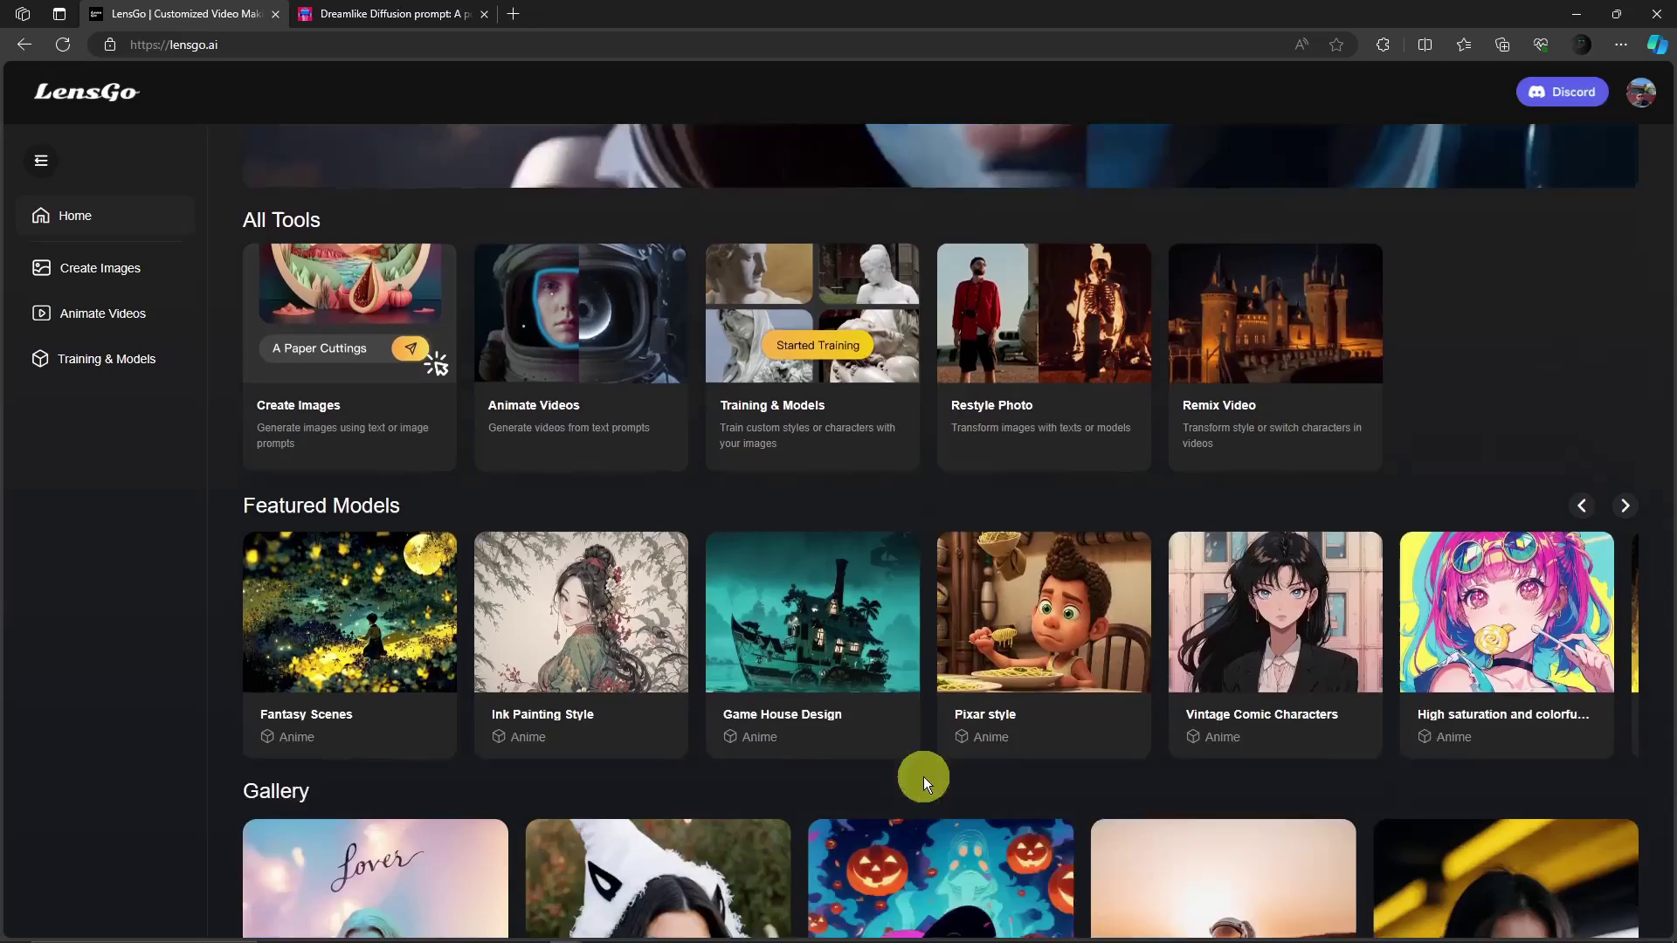
pyautogui.scroll(-2, 924, 777)
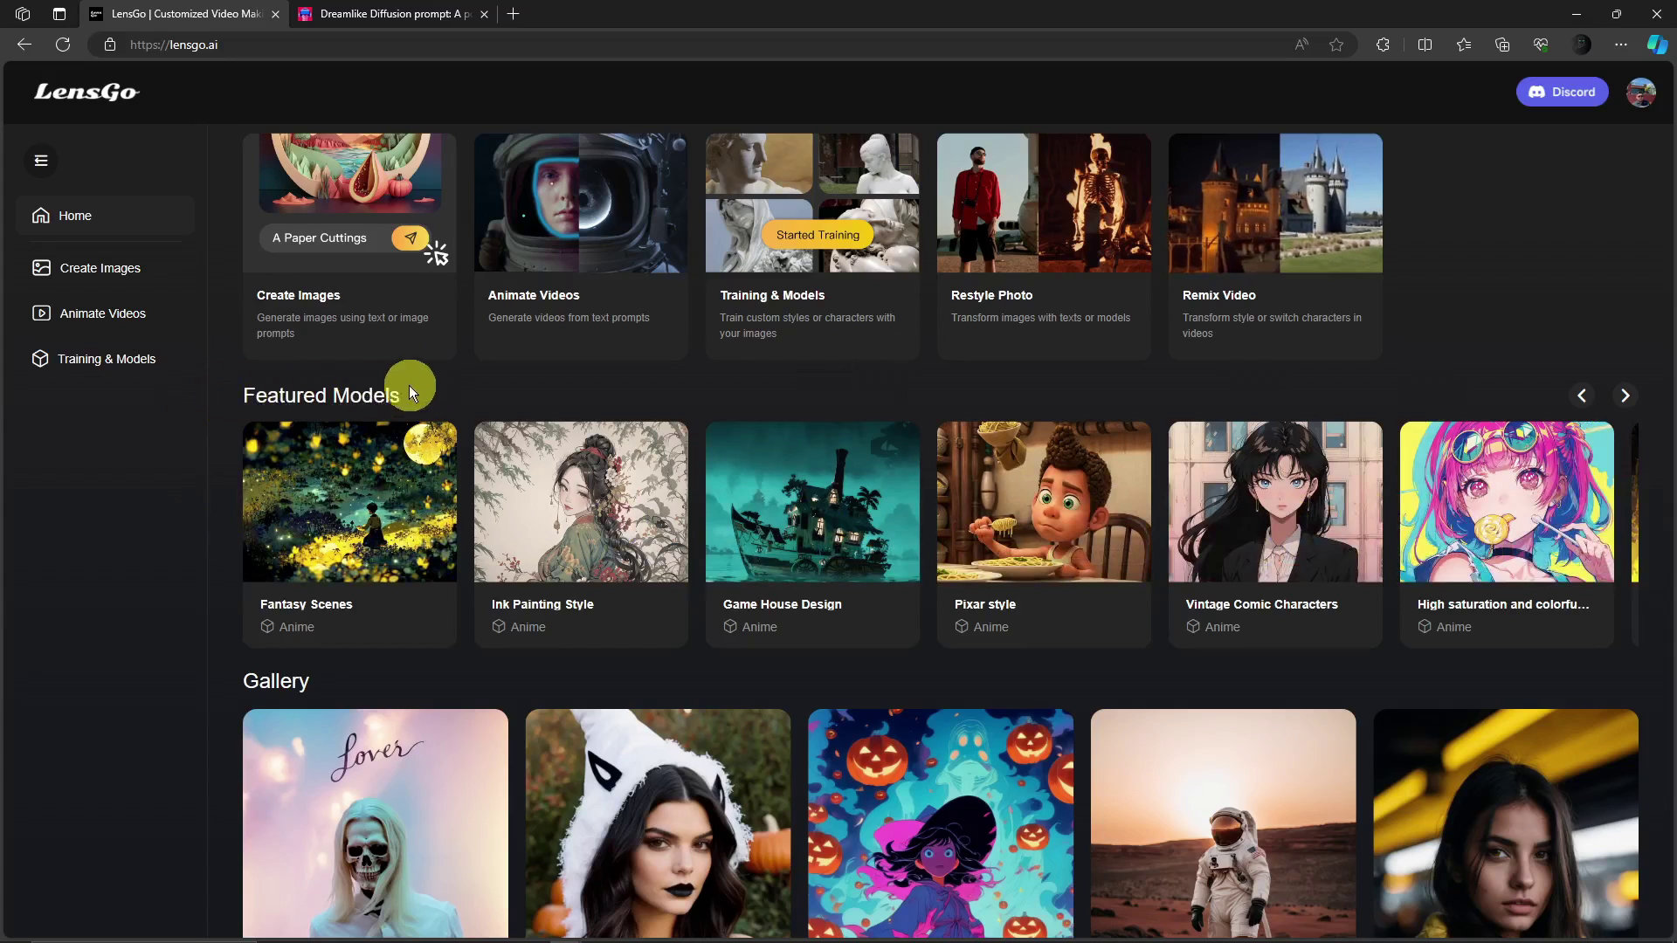
pyautogui.moveTo(1046, 486)
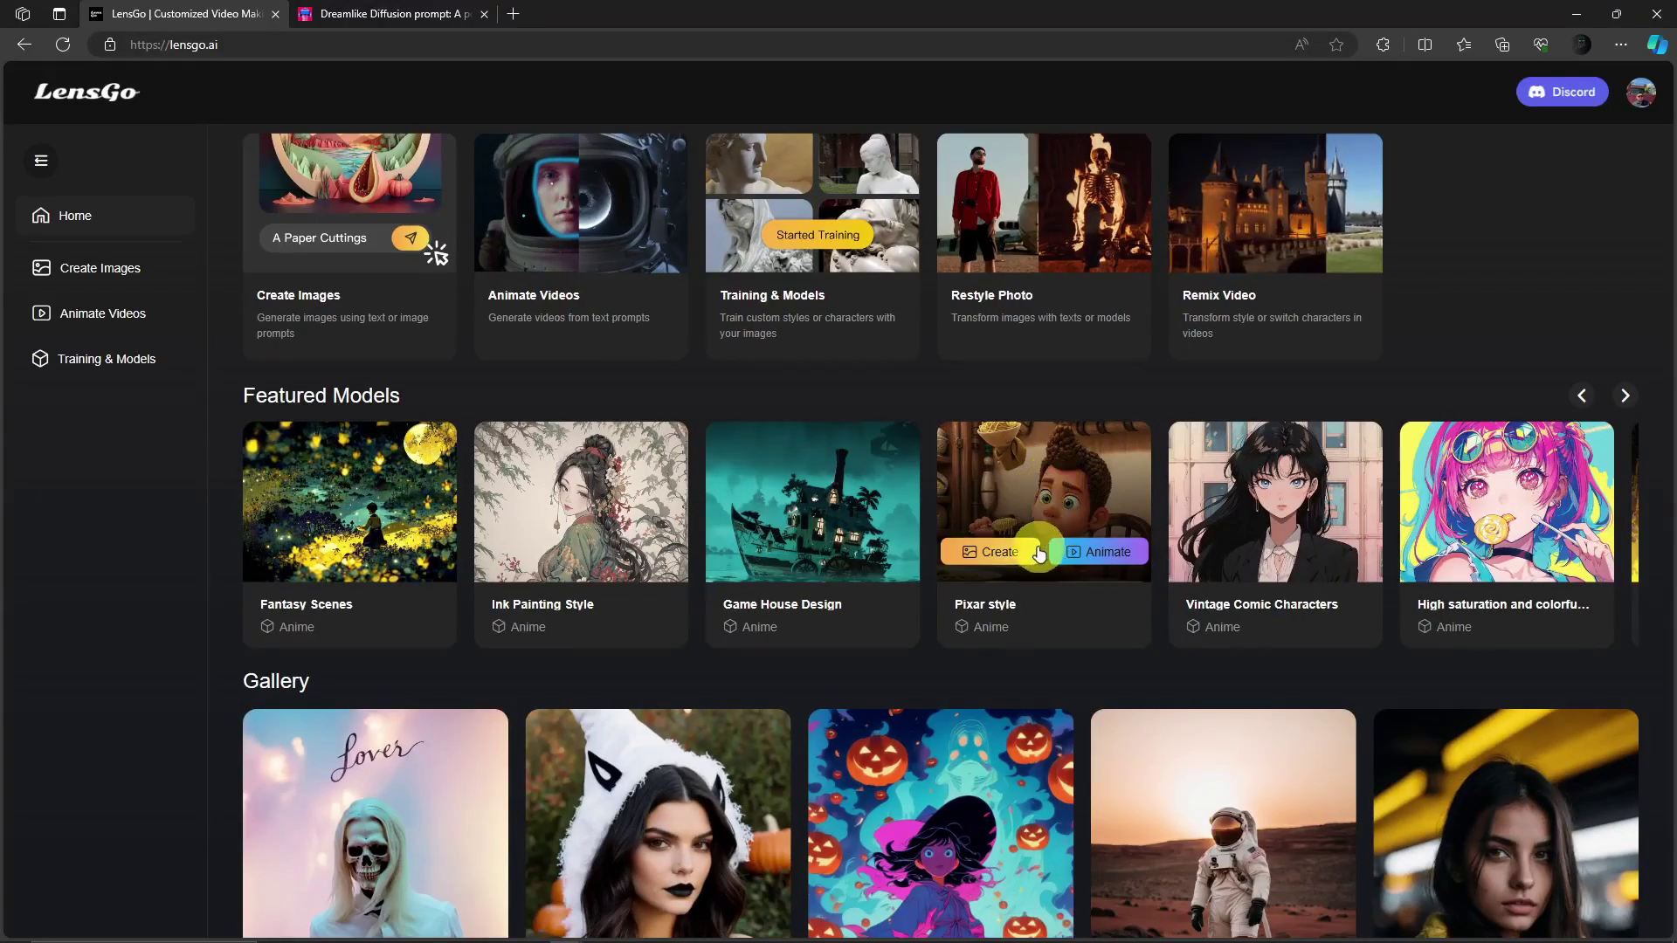
pyautogui.click(996, 551)
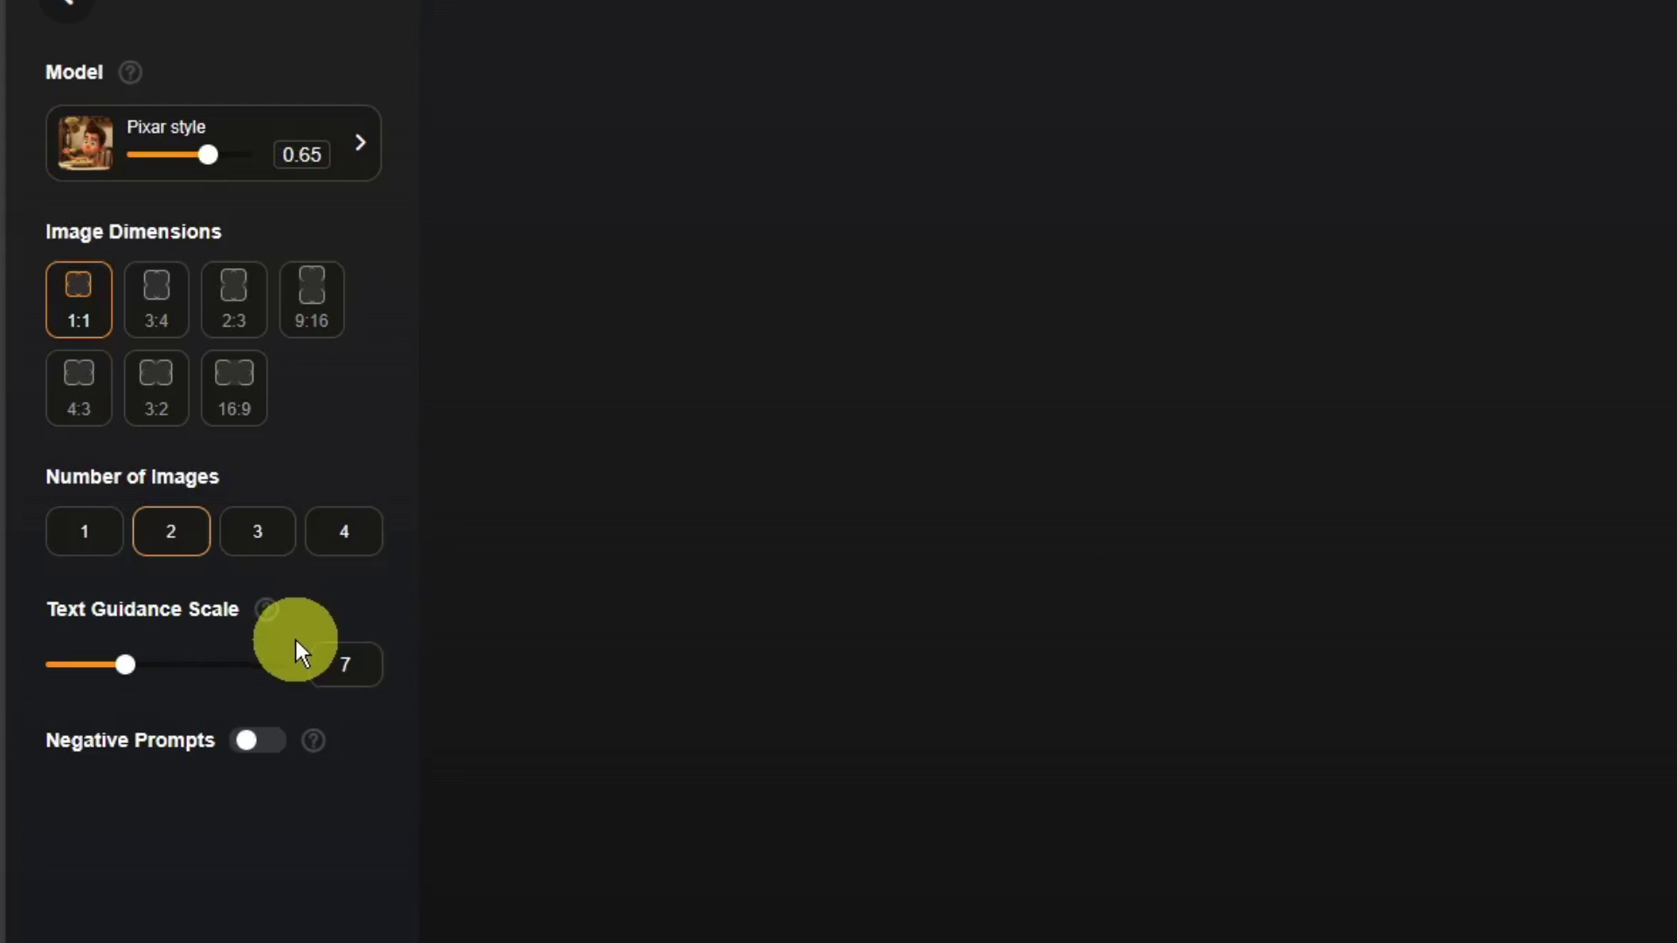
# Step: Examine the Text Guidance Scale and Negative Prompts settings and their explanations
pyautogui.moveTo(273, 611)
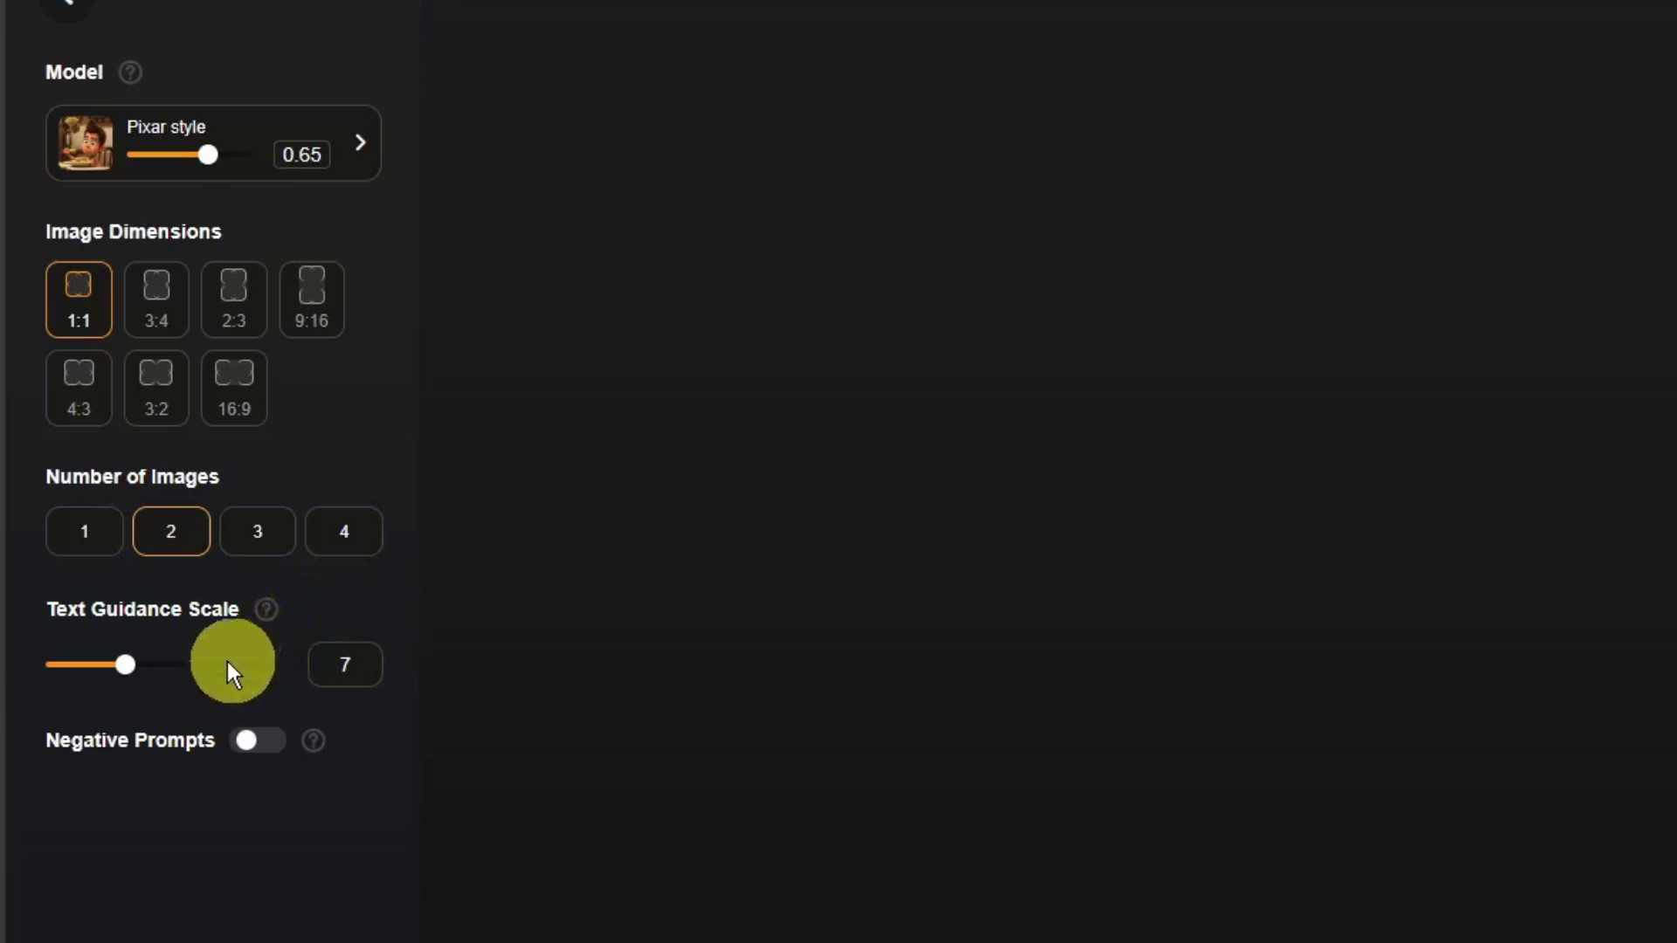
pyautogui.moveTo(127, 664)
pyautogui.mouseDown()
pyautogui.moveTo(309, 671)
pyautogui.moveTo(128, 677)
pyautogui.mouseUp()
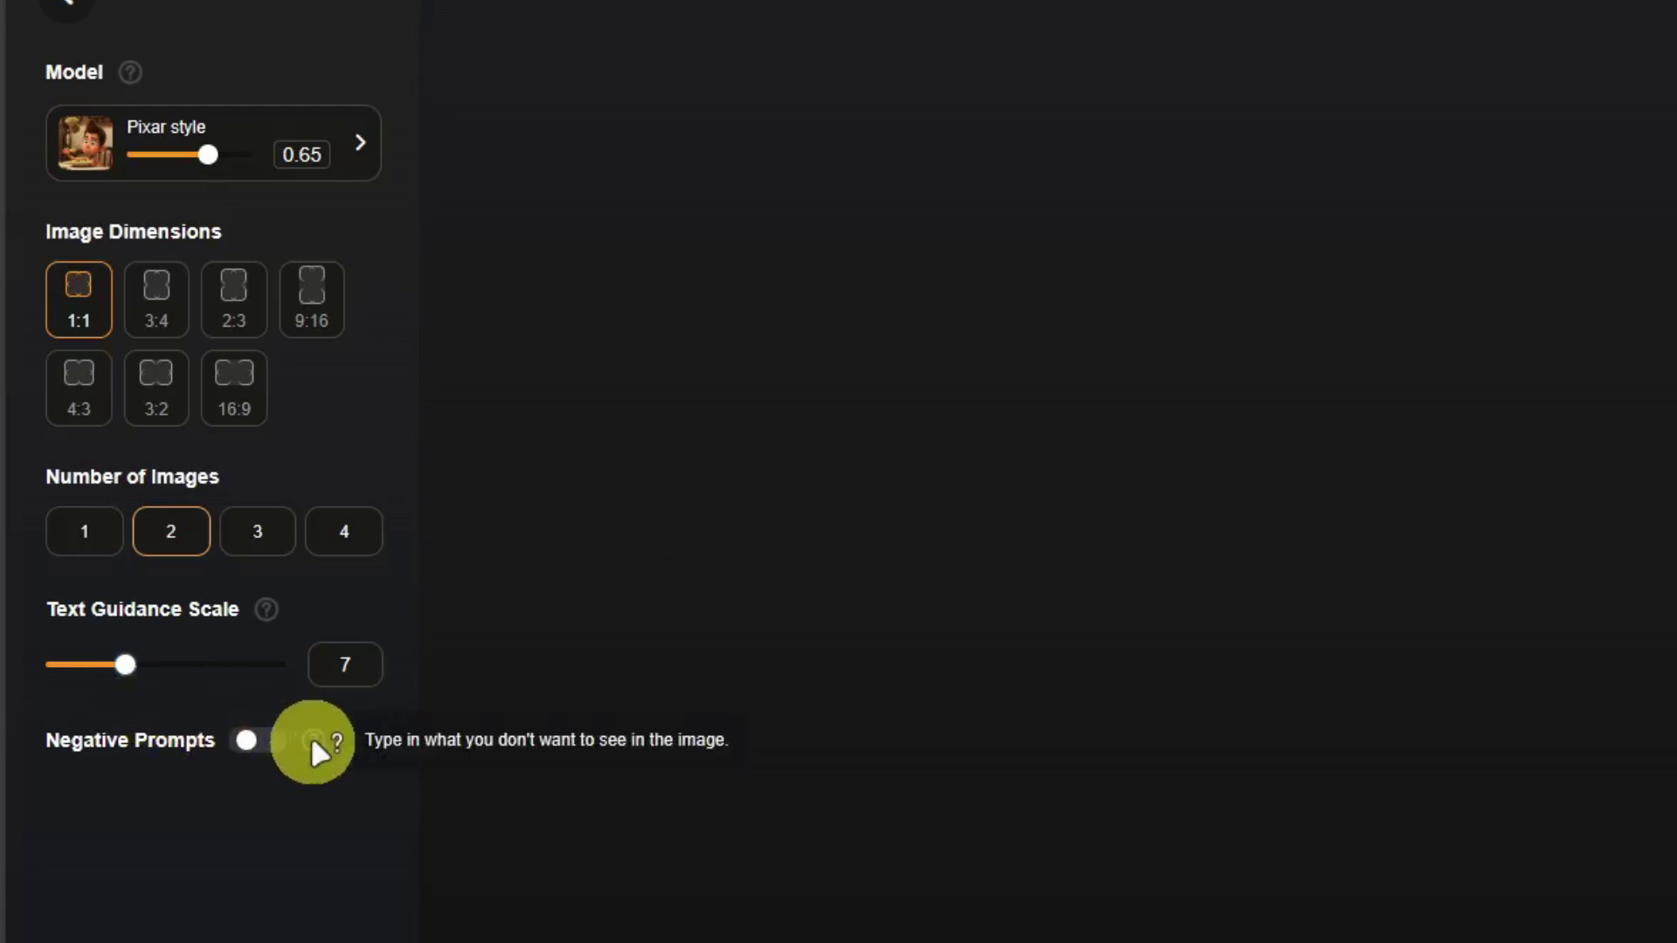
pyautogui.click(248, 743)
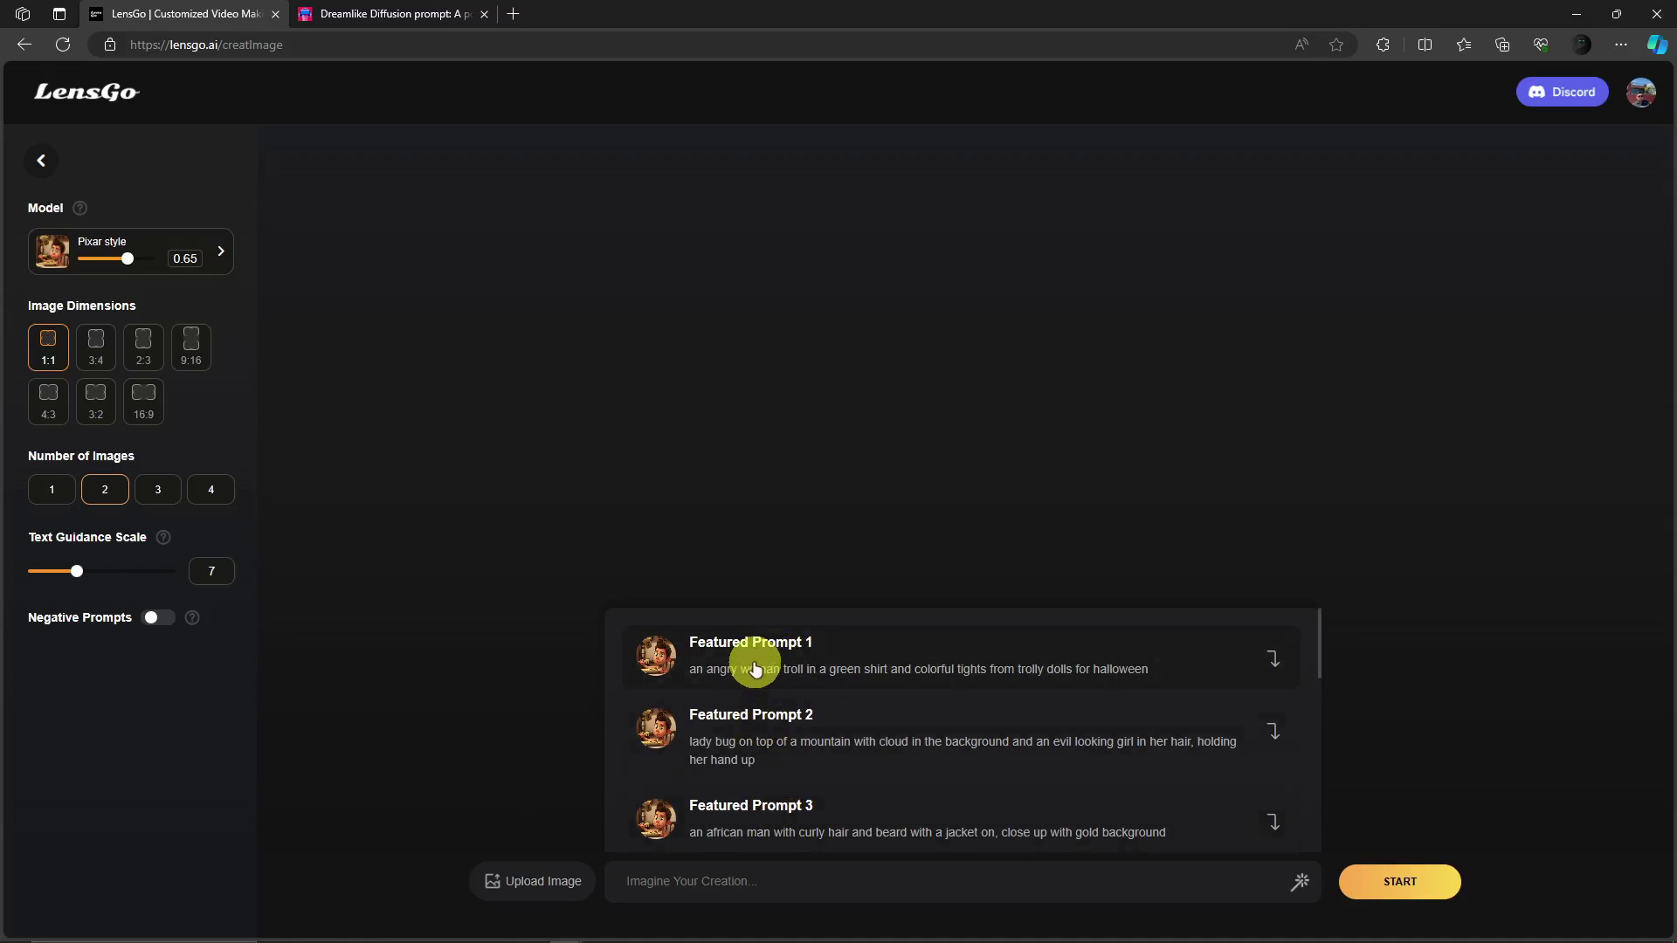
# Step: Generate images from Featured Prompt 1, the angry woman troll in a green shirt and colorful tights
pyautogui.click(756, 669)
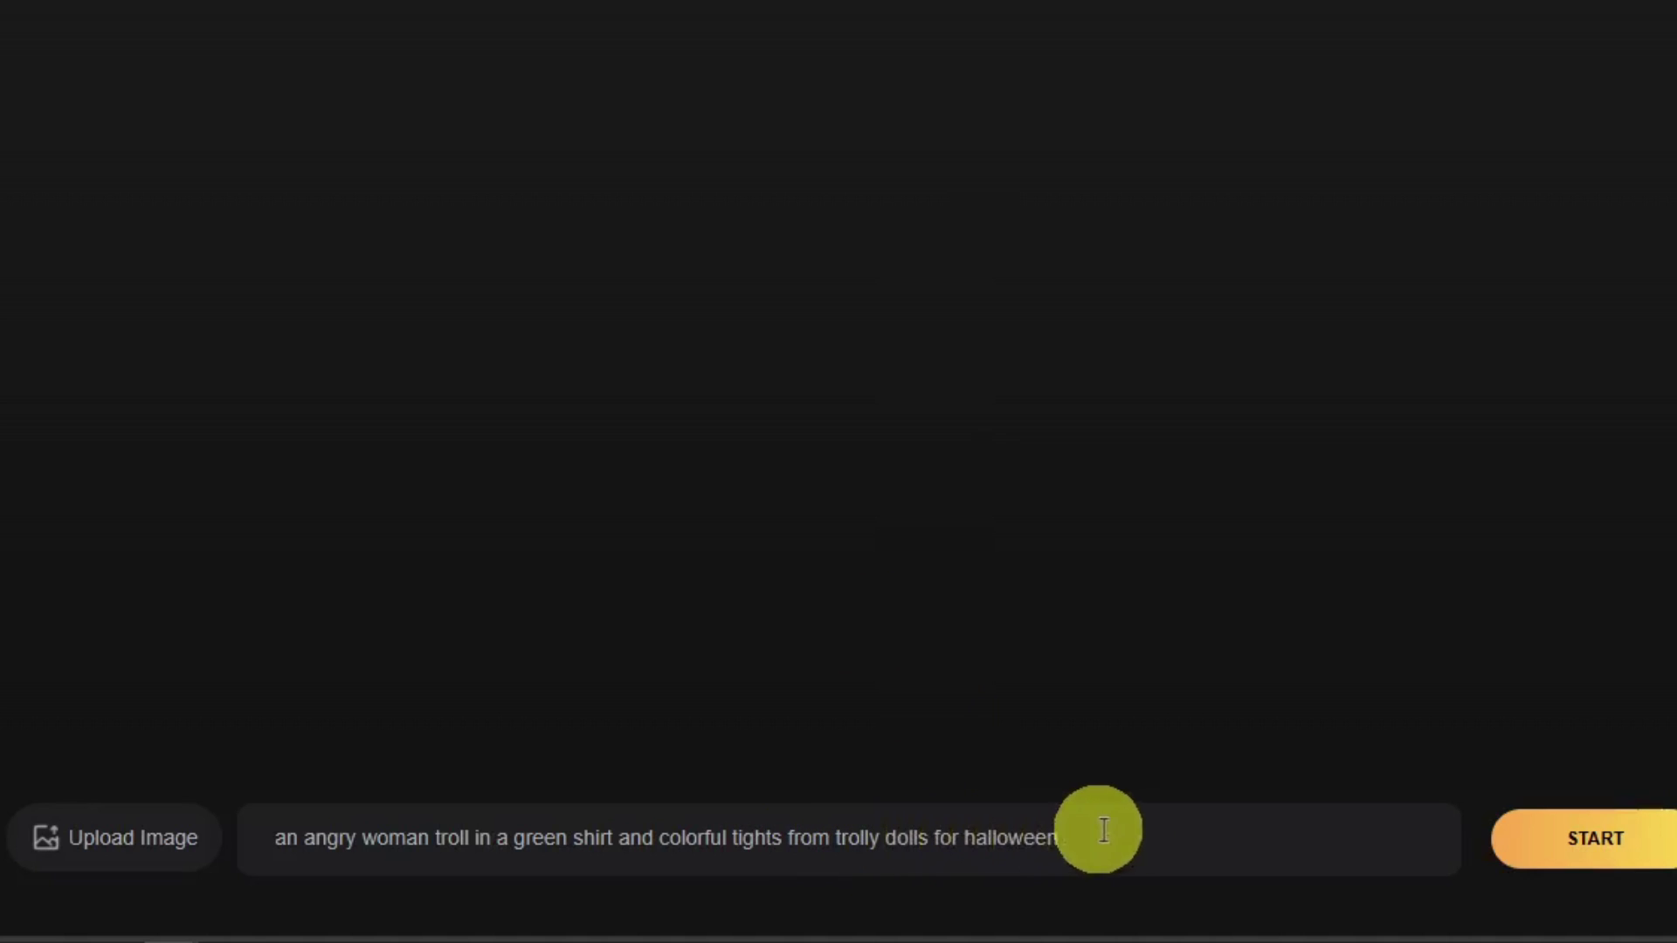
pyautogui.click(1607, 830)
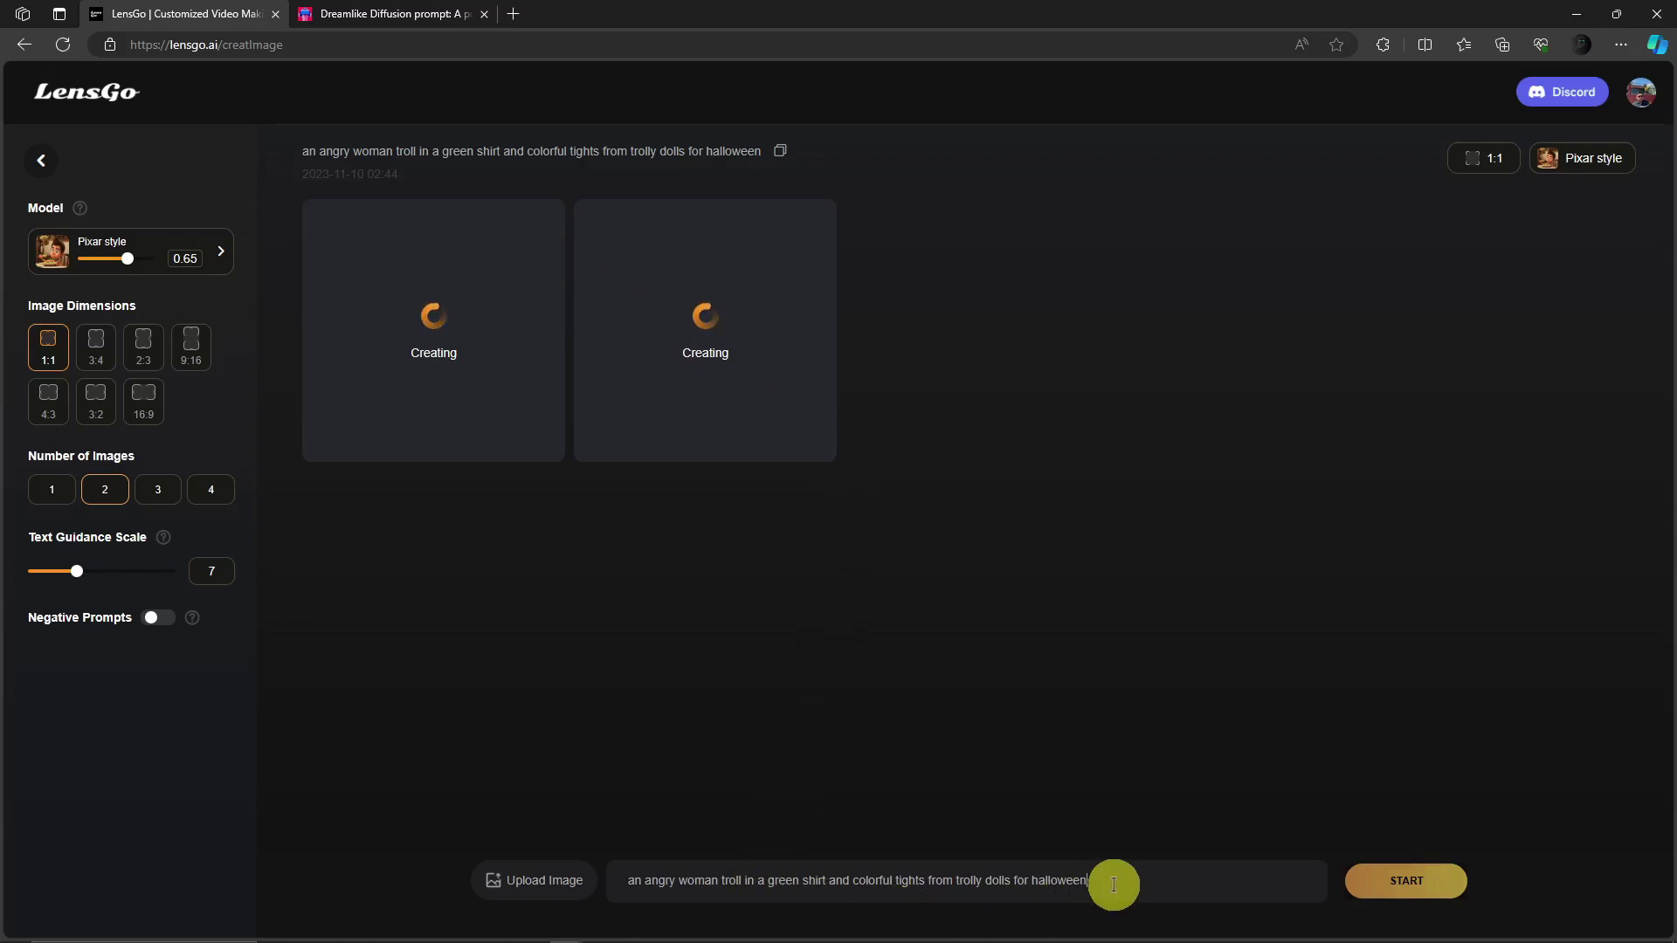
# Step: Clear the troll prompt, switch to the PromptHero hamster prompt page and dismiss its sign-up banner
pyautogui.moveTo(1112, 883); pyautogui.dragTo(623, 871)
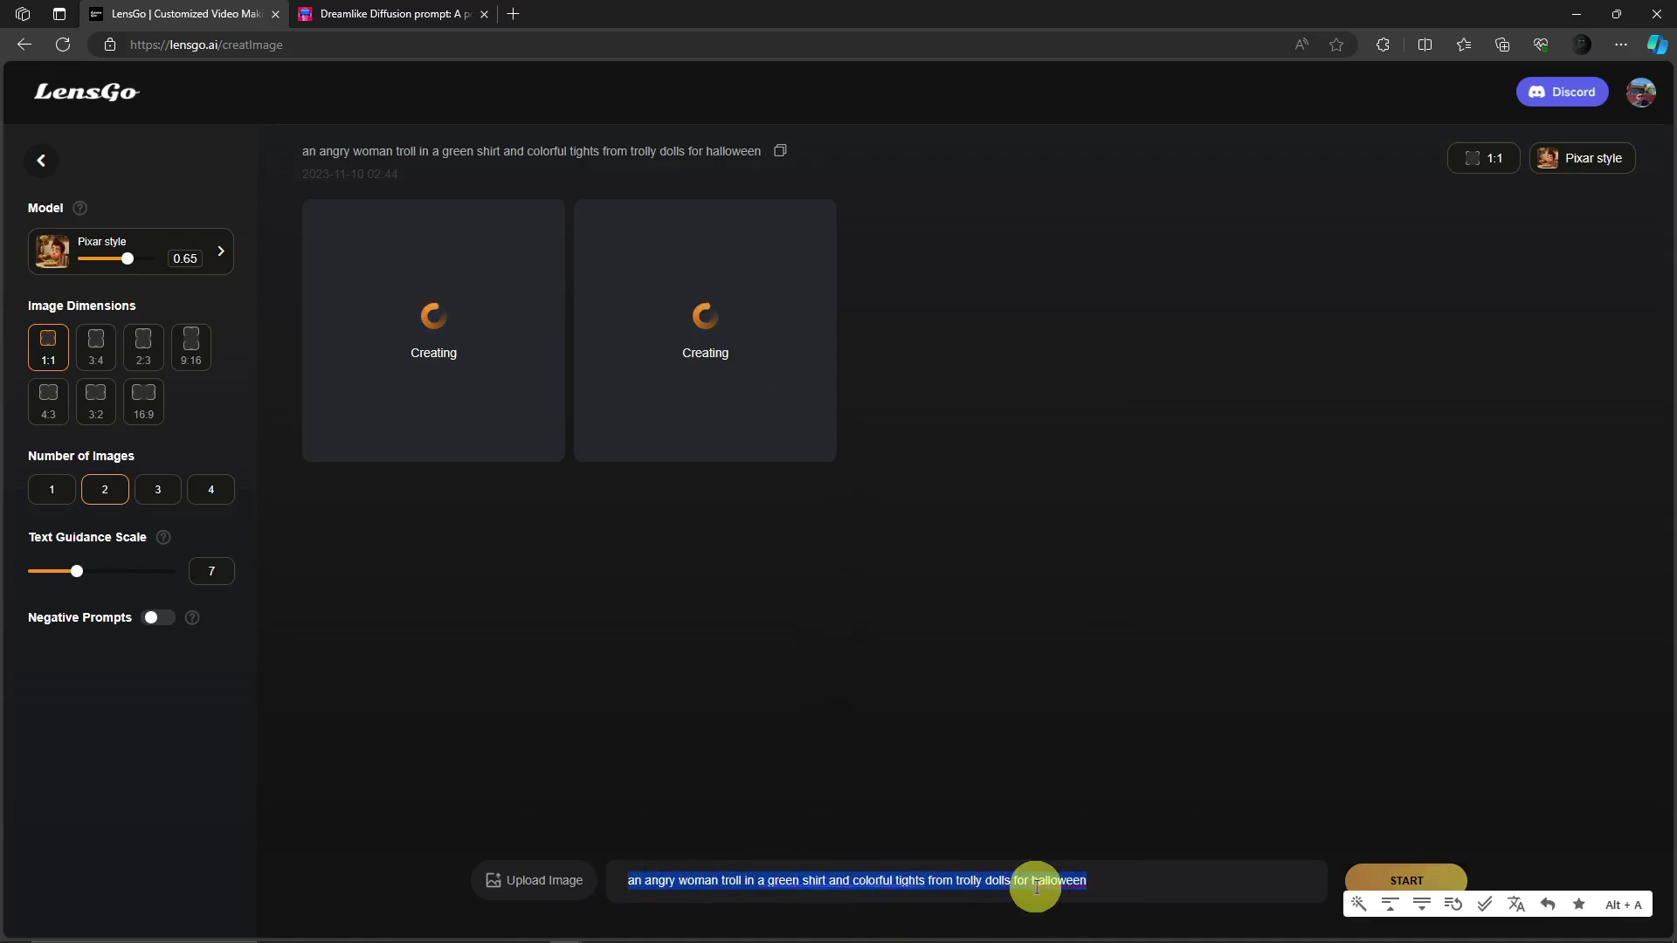
pyautogui.press('BackSpace')
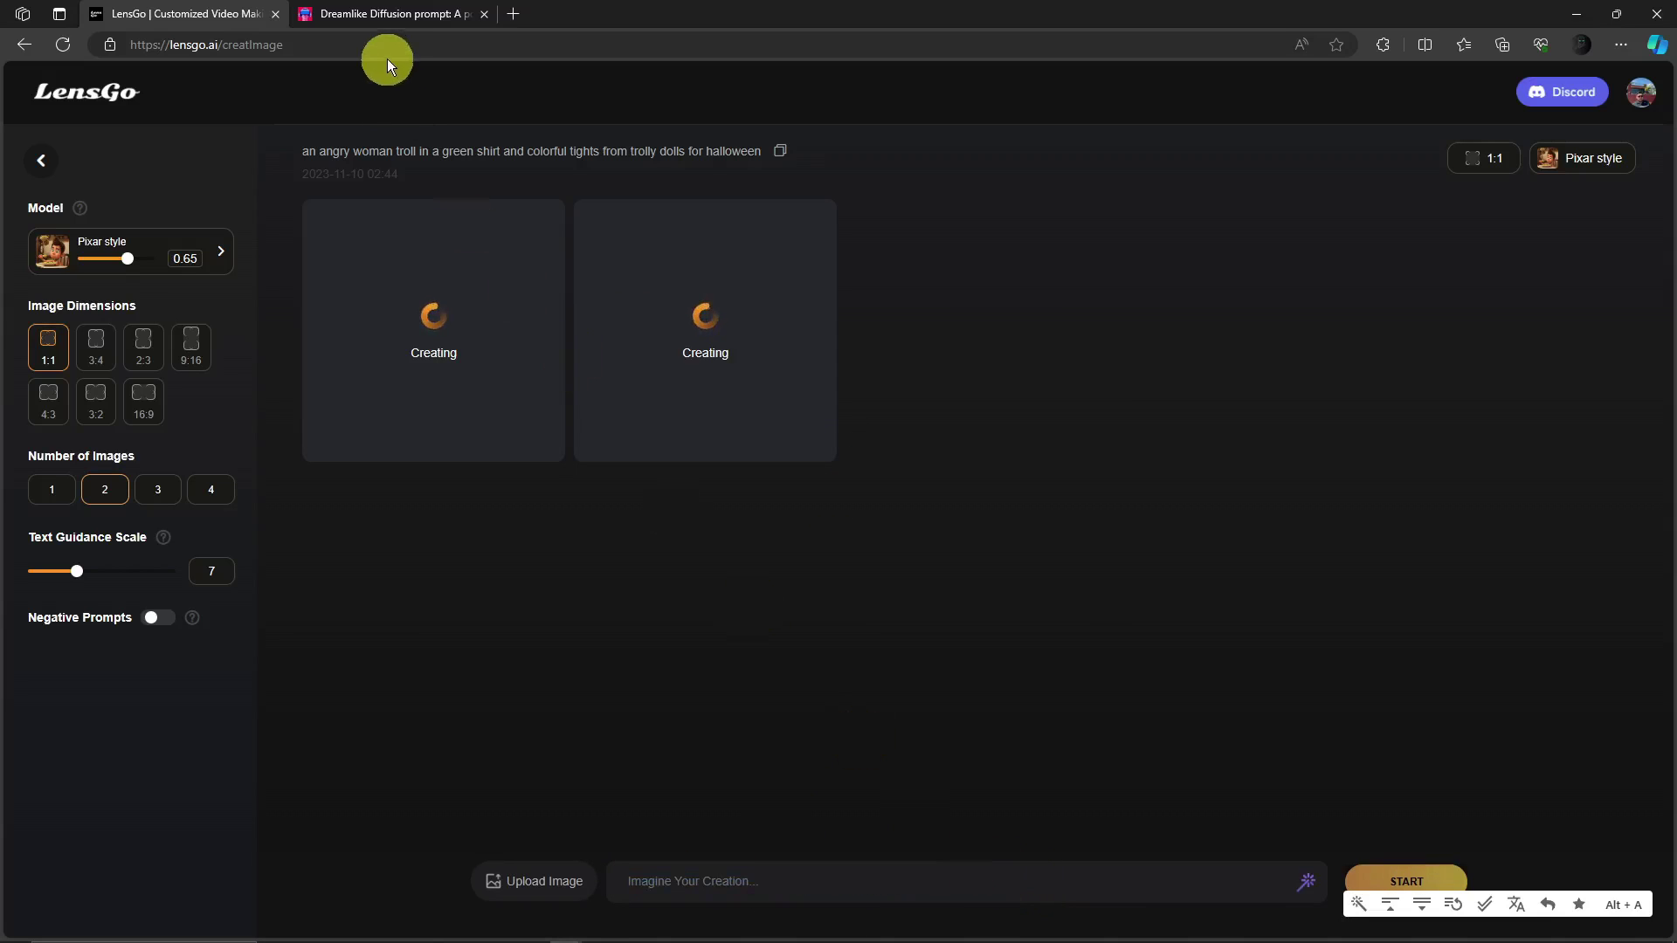
pyautogui.click(386, 13)
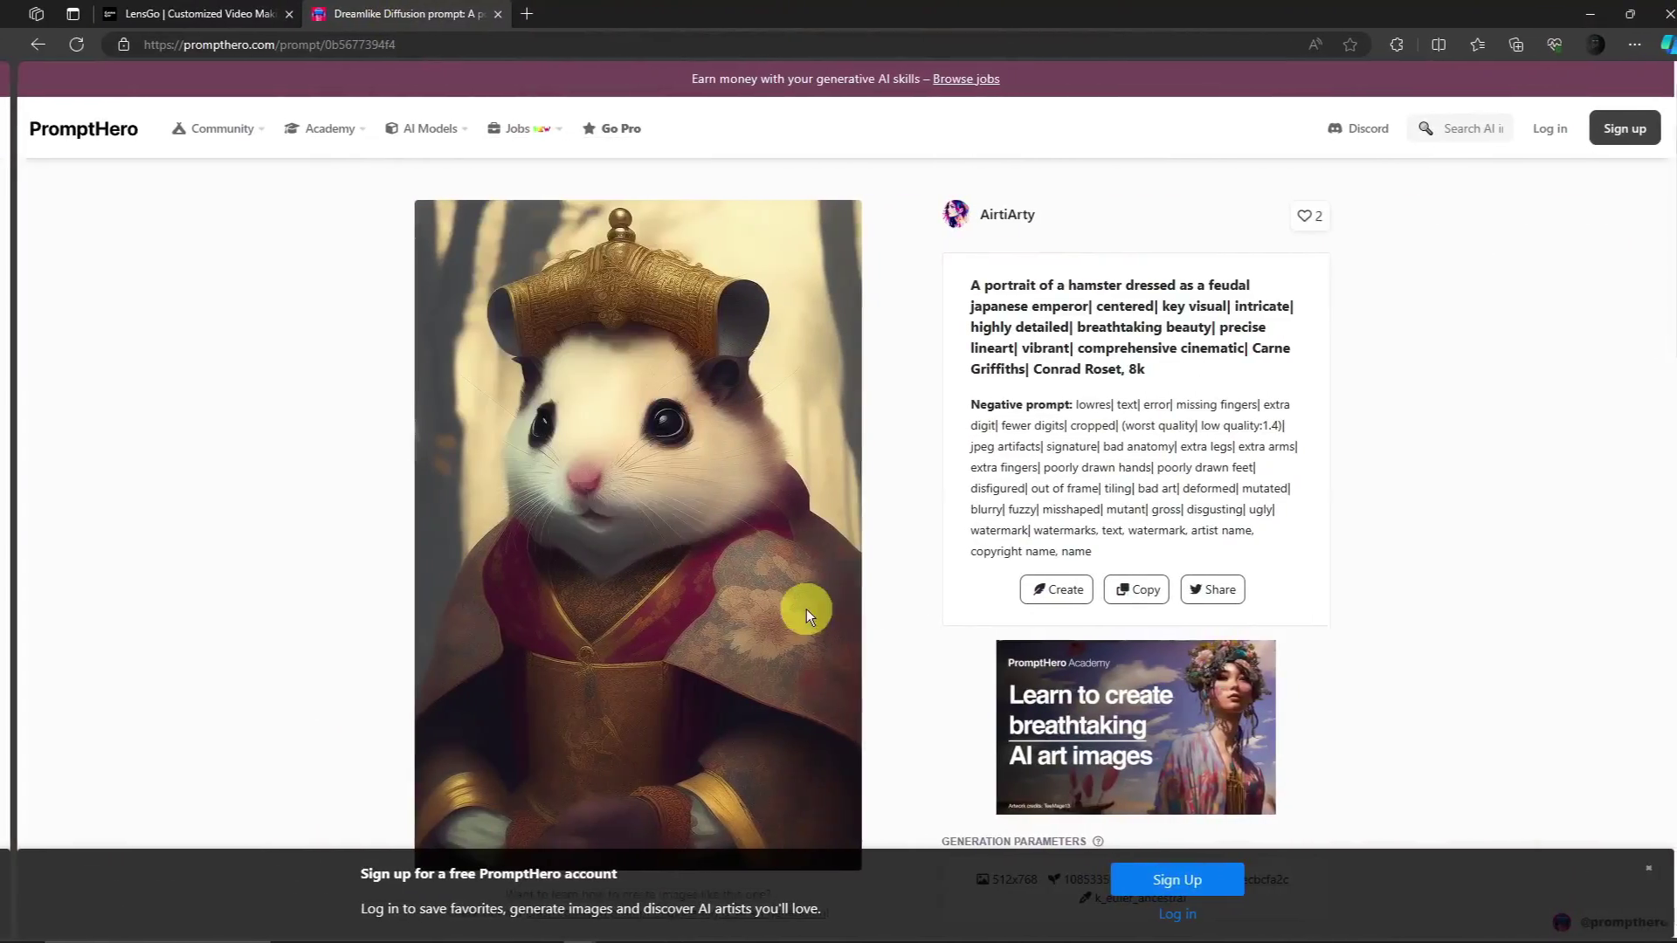
pyautogui.scroll(-3, 344, 464)
pyautogui.click(1634, 885)
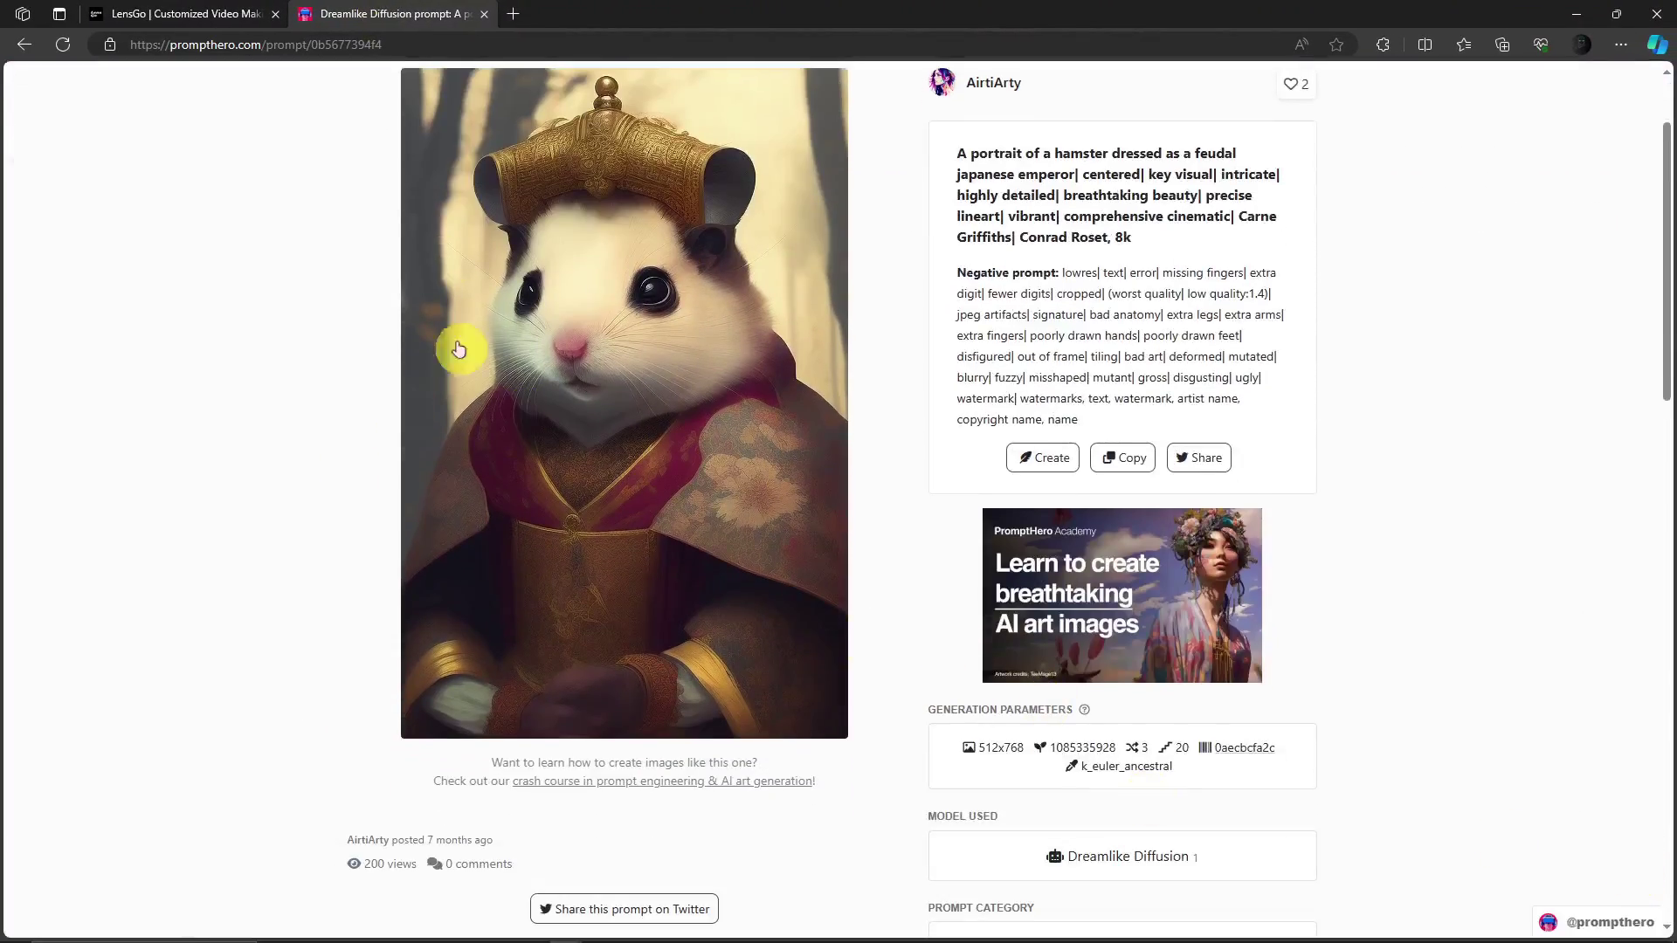
# Step: Copy the full hamster feudal japanese emperor prompt from PromptHero into LensGo's prompt and generate the images
pyautogui.scroll(3, 709, 532)
pyautogui.moveTo(956, 276); pyautogui.dragTo(1091, 360)
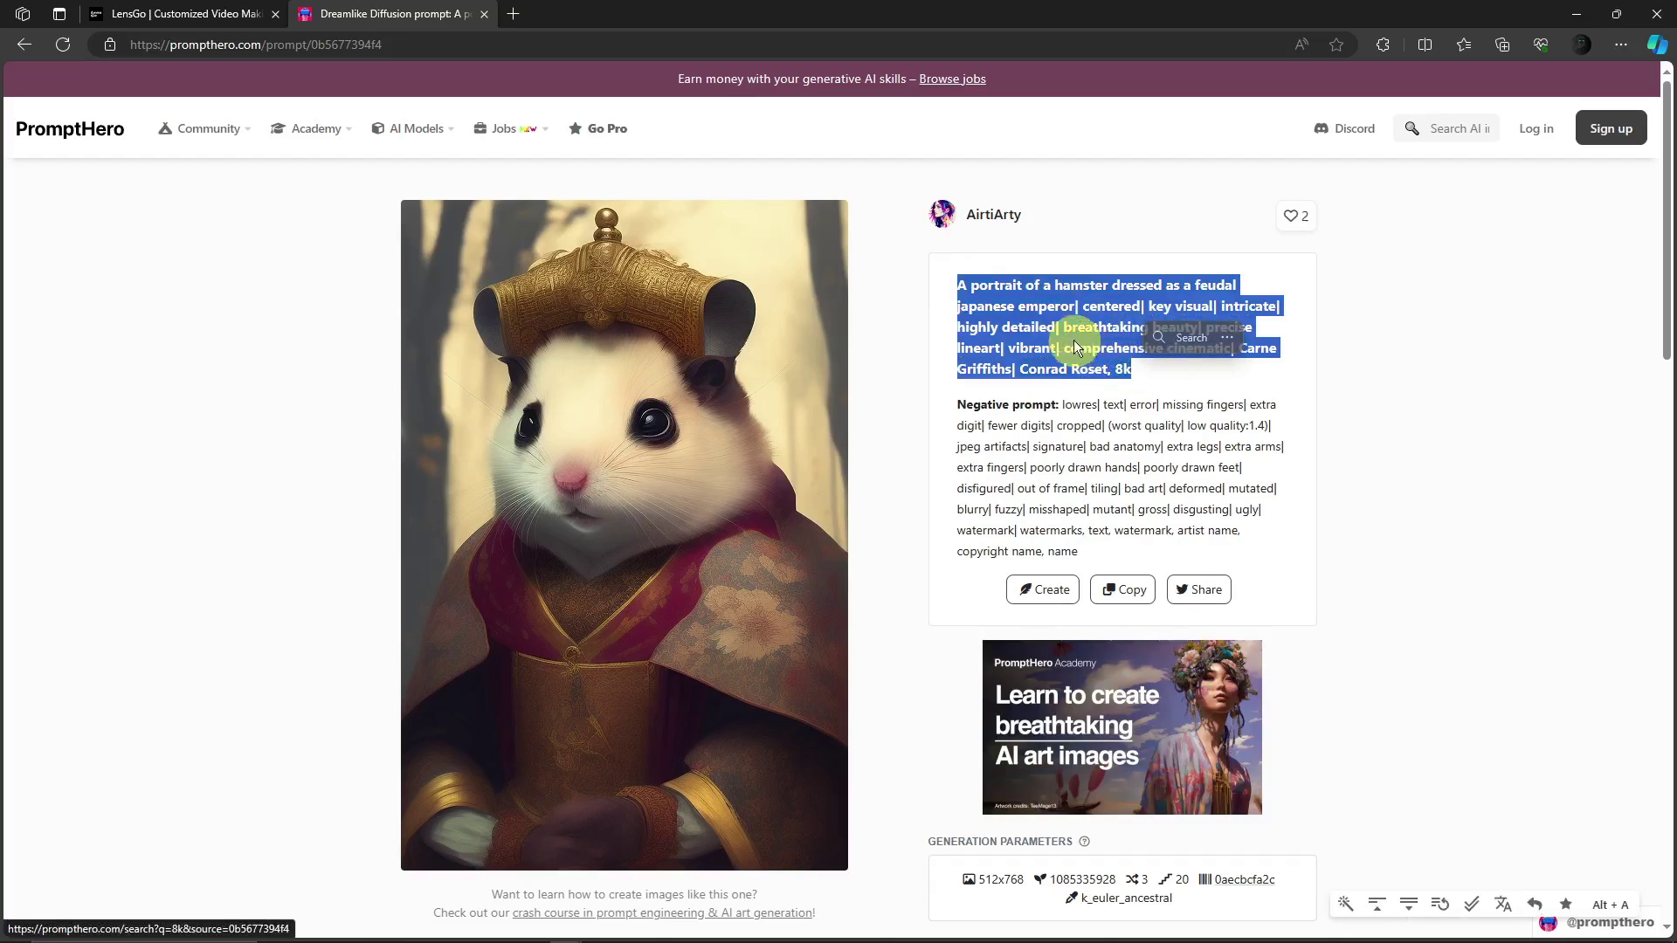
pyautogui.rightClick(1036, 302)
pyautogui.click(1113, 491)
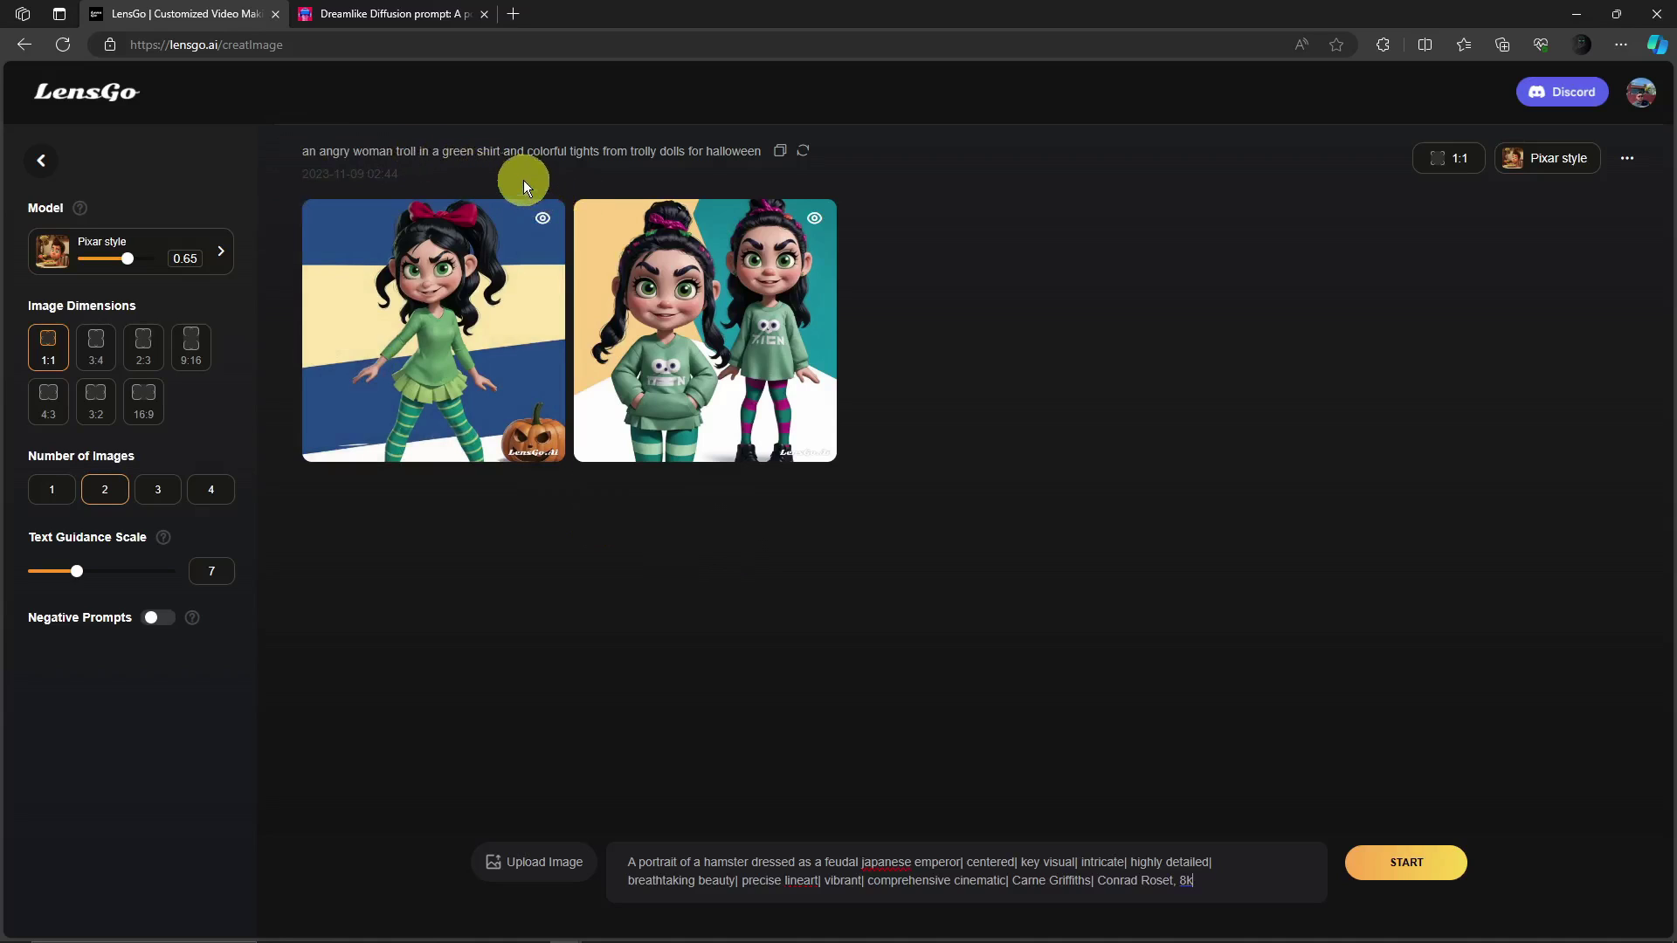
pyautogui.click(1385, 865)
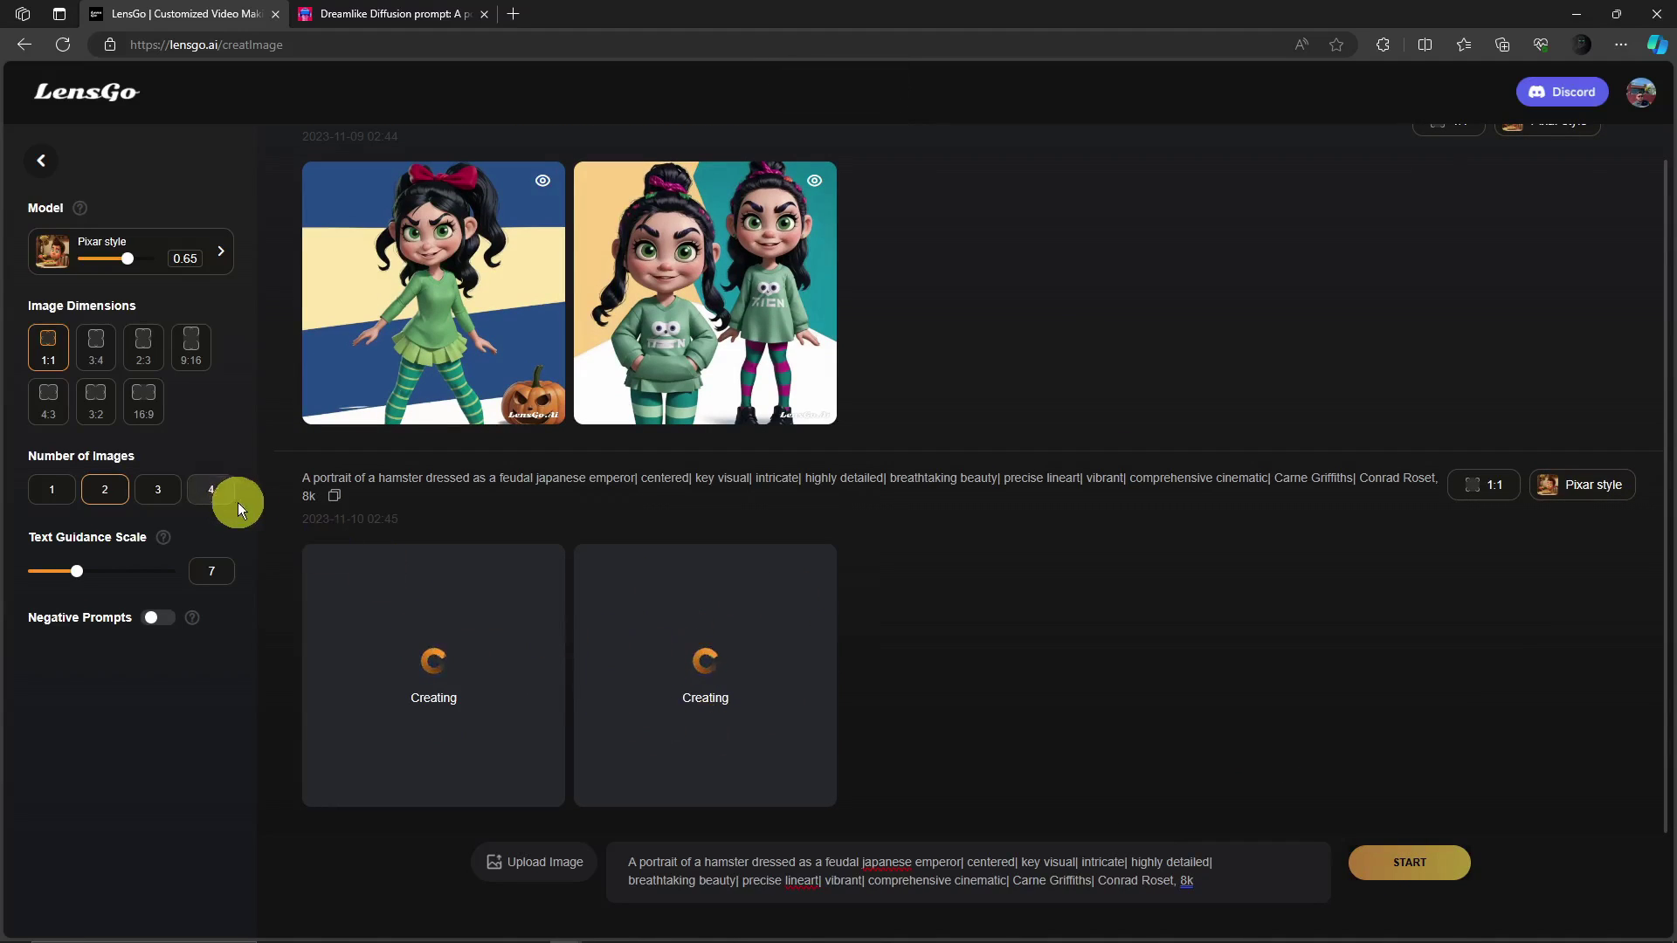
# Step: Set the number of images to 1 and clear the hamster text from the prompt
pyautogui.click(51, 489)
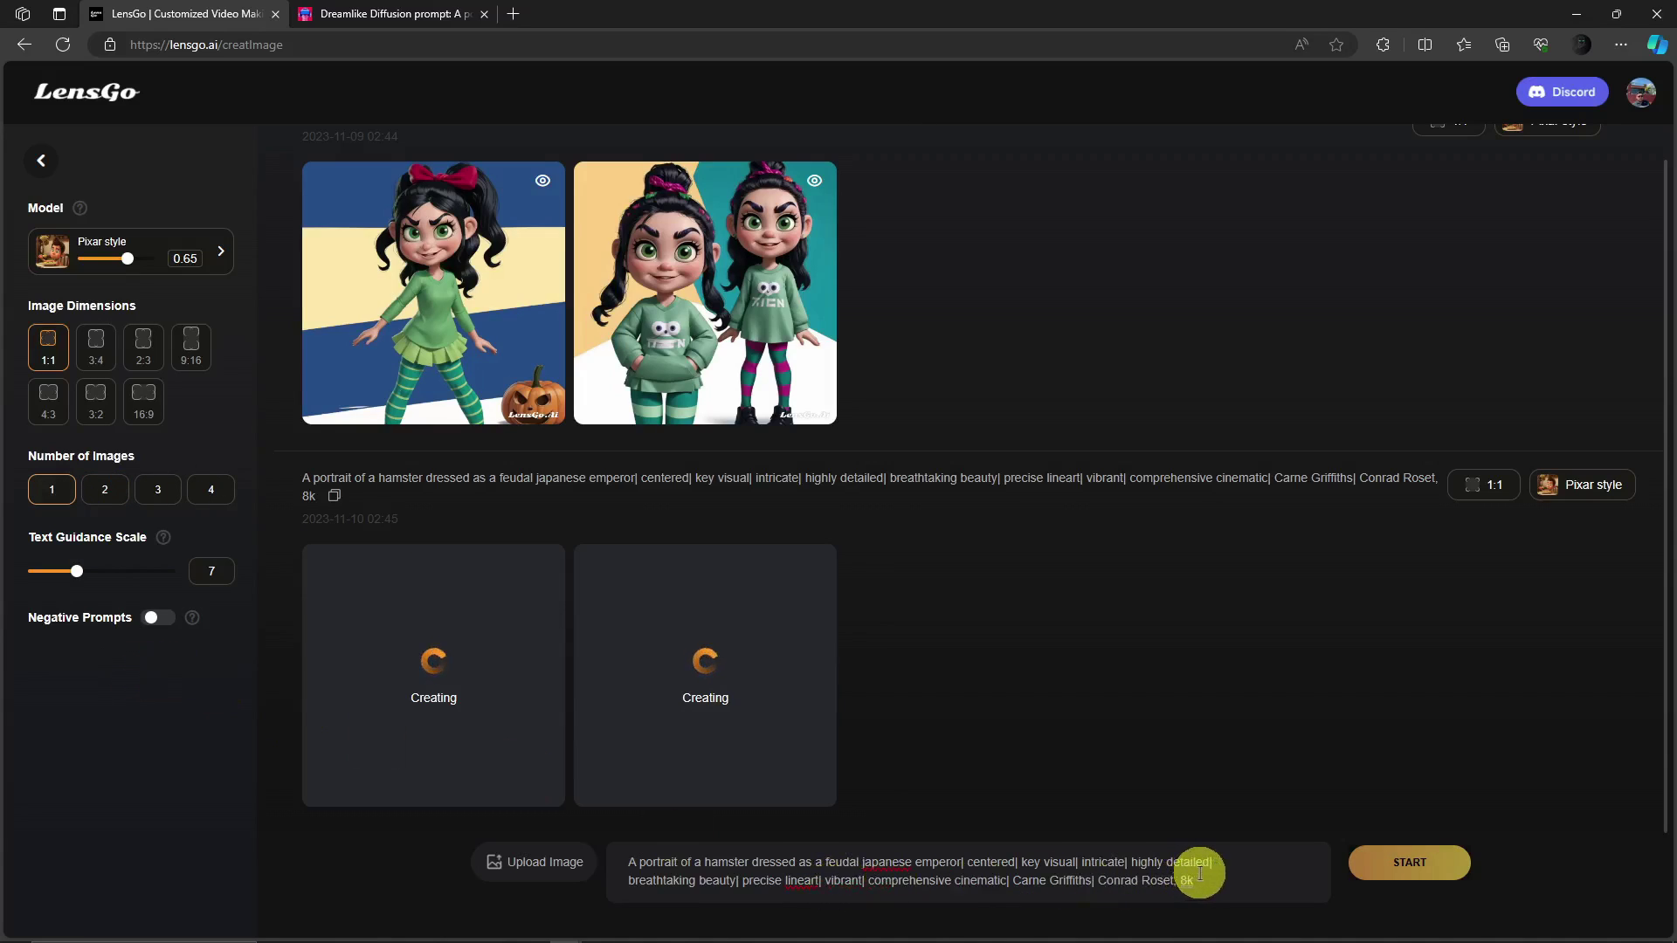
pyautogui.moveTo(1196, 880); pyautogui.dragTo(591, 864)
pyautogui.press('BackSpace')
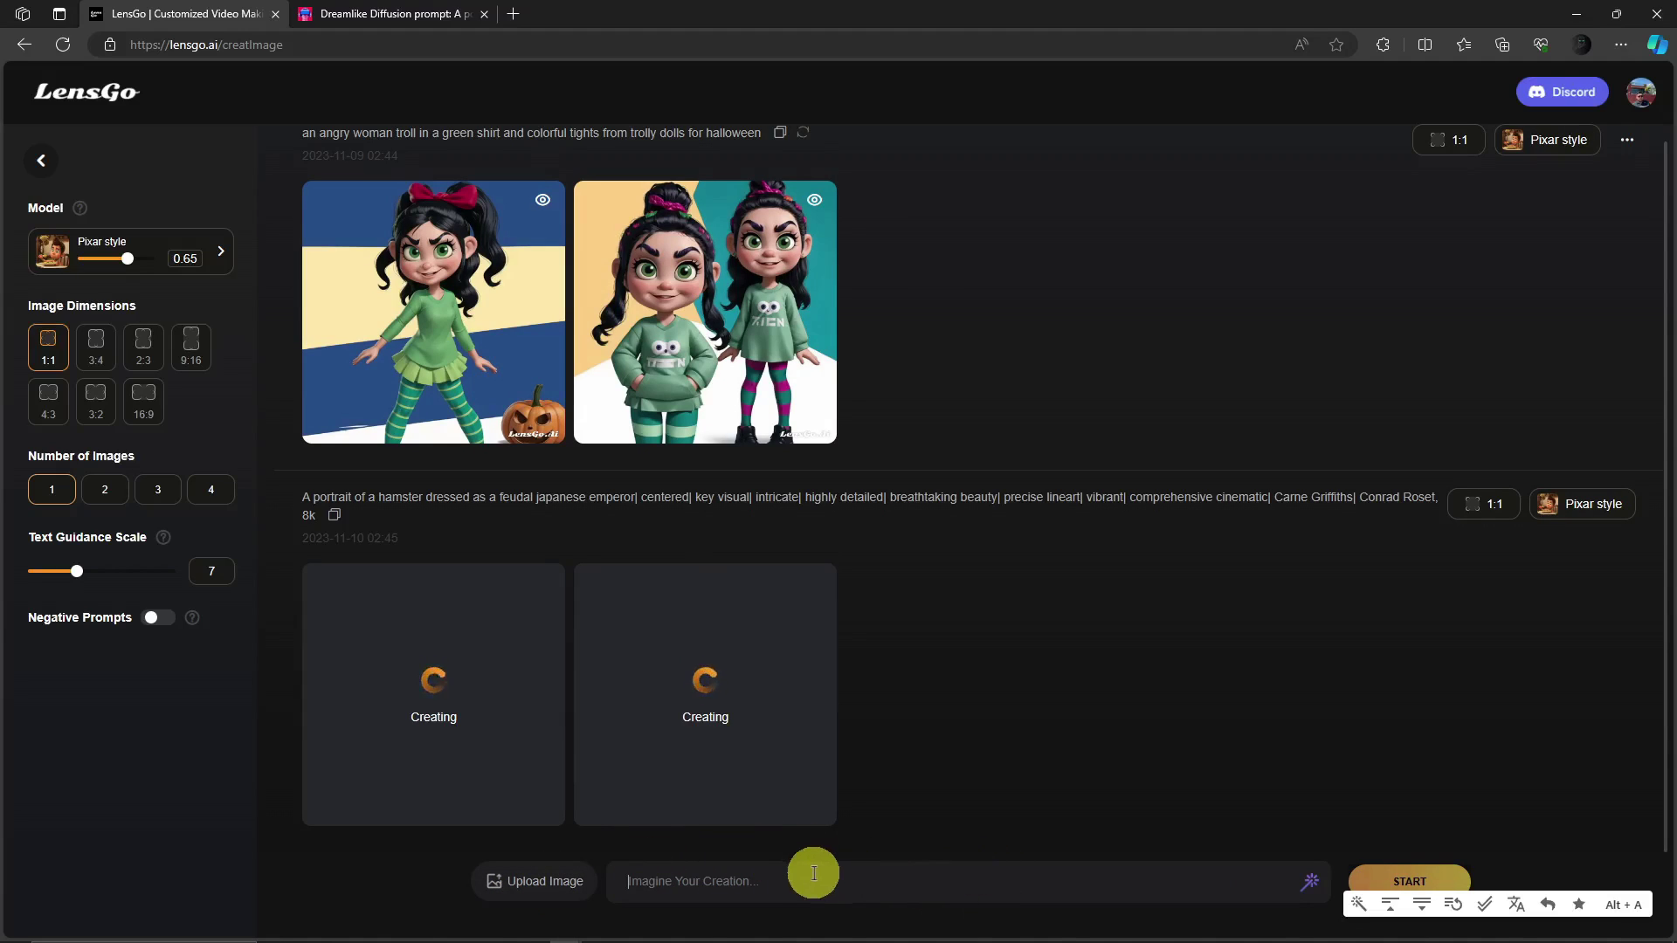
# Step: Upload the final_Sample photo of the red-haired woman from Downloads as reference and generate an image with the prompt "a student in a classroom"
pyautogui.click(524, 887)
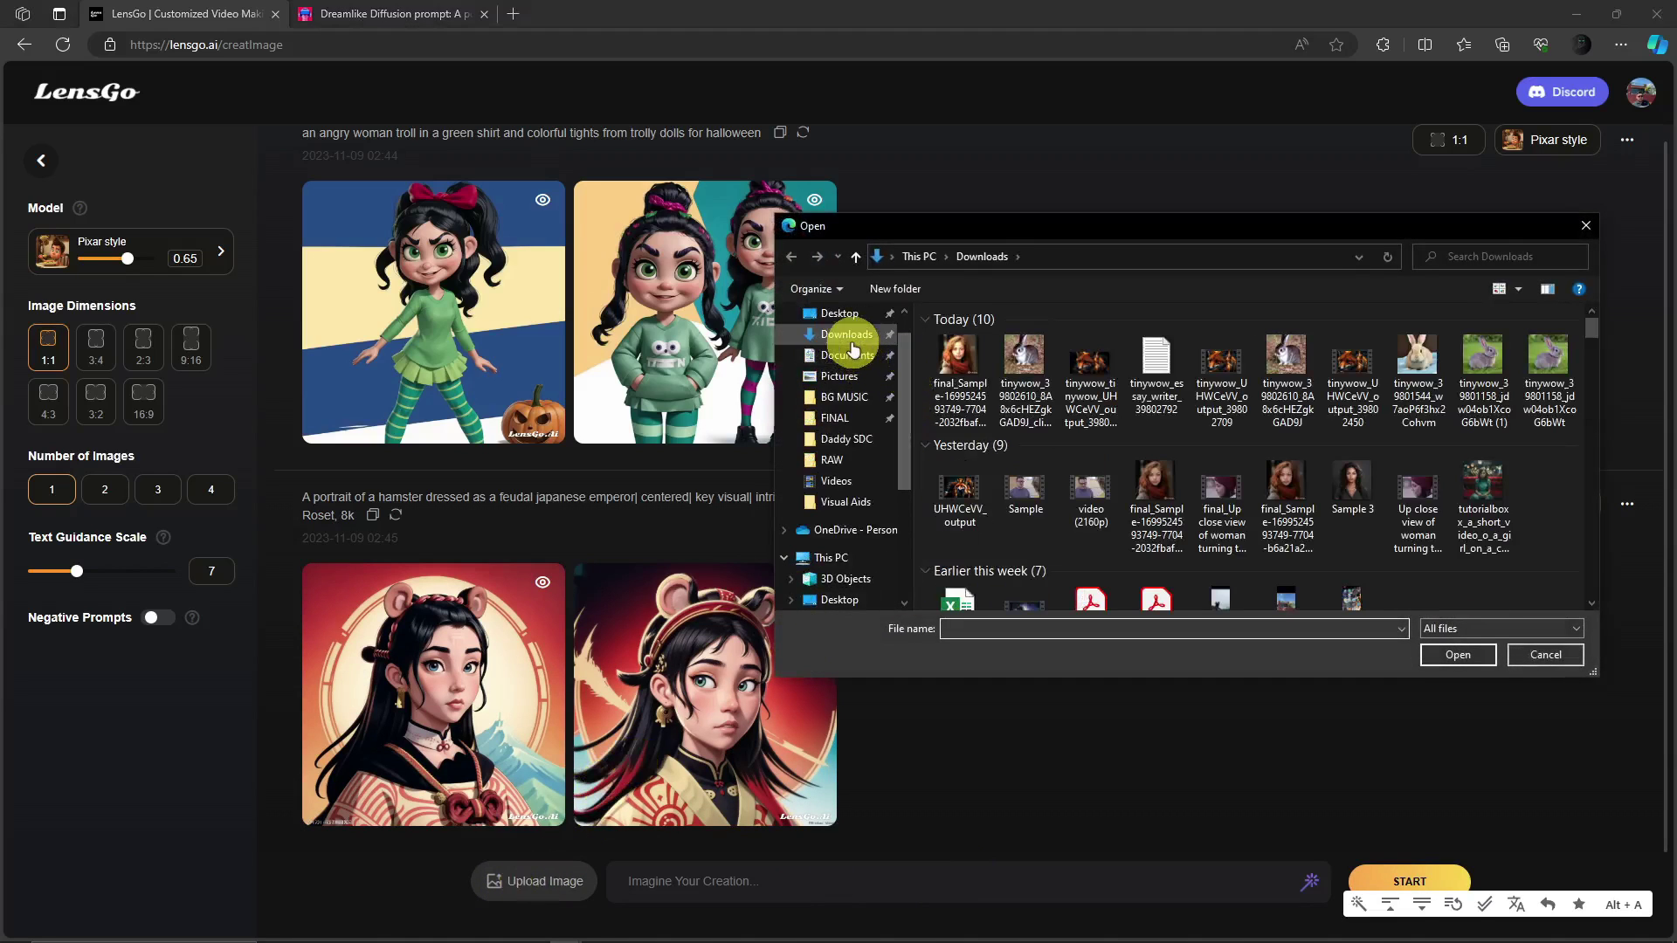
pyautogui.doubleClick(961, 365)
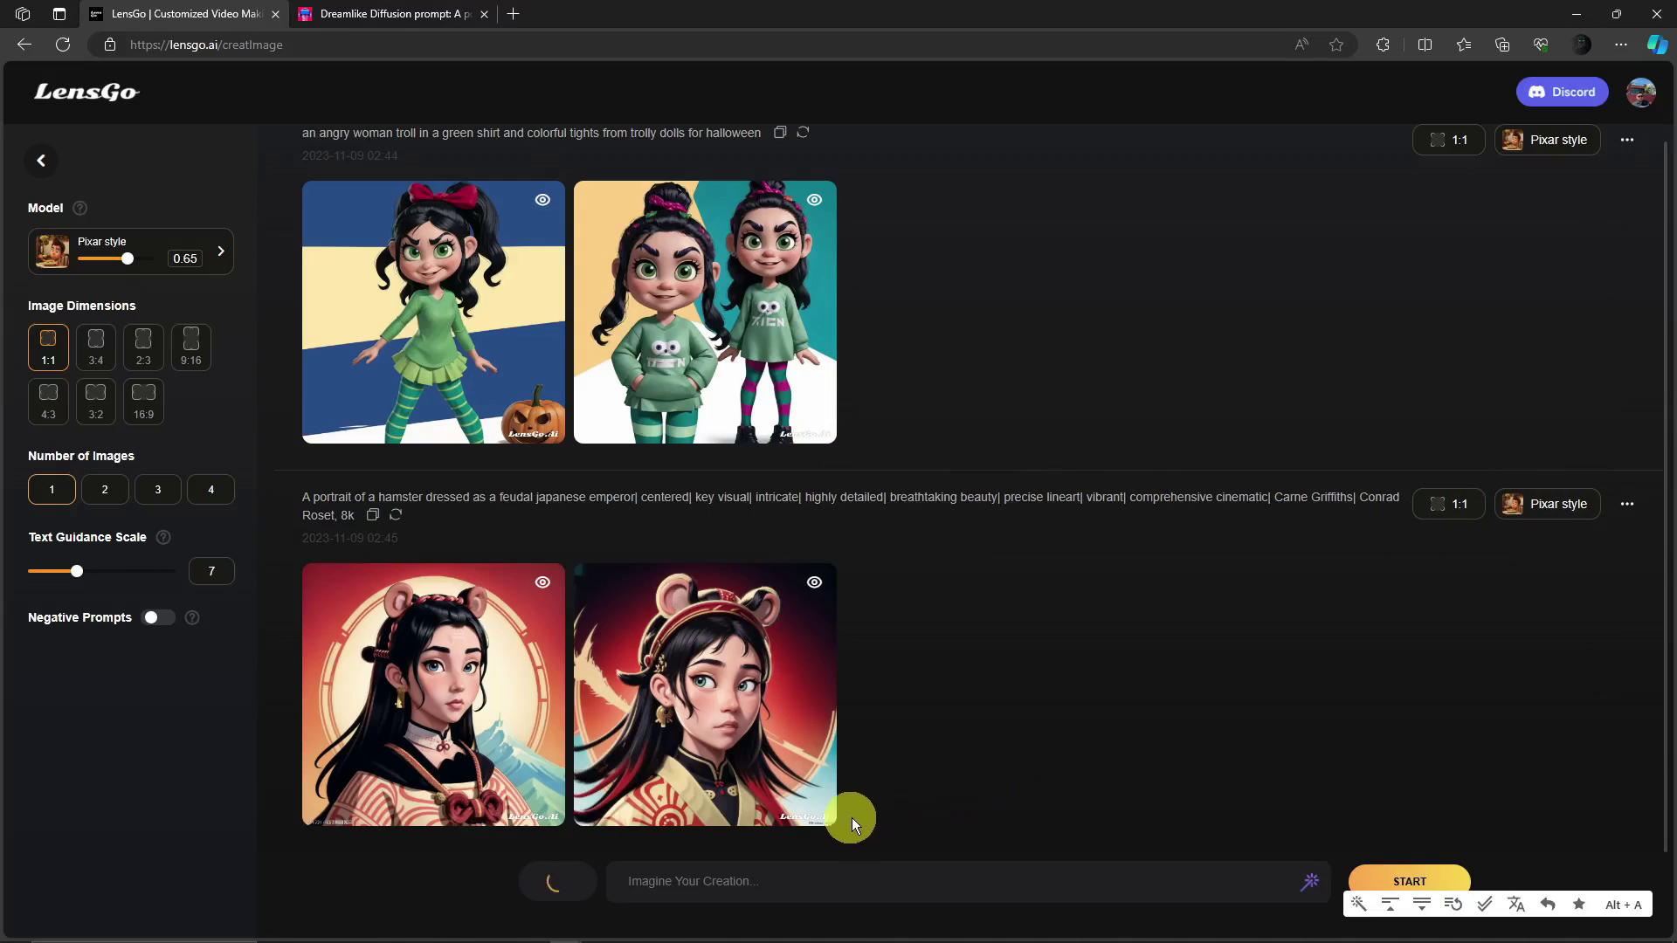
pyautogui.click(940, 876)
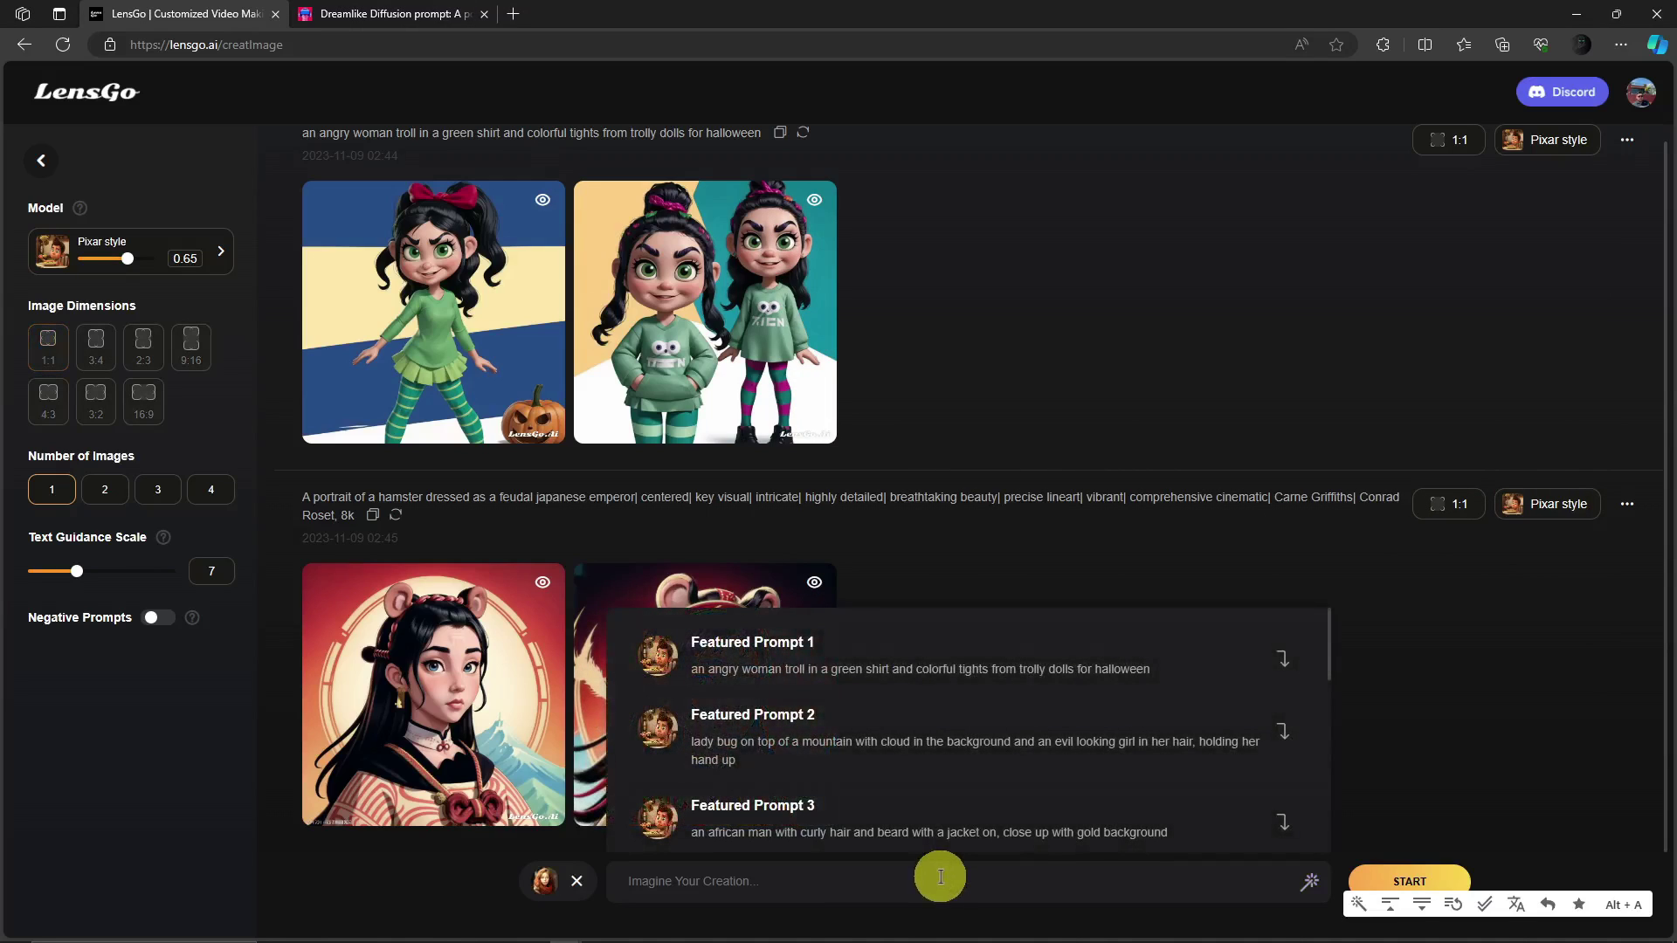
pyautogui.click(832, 889)
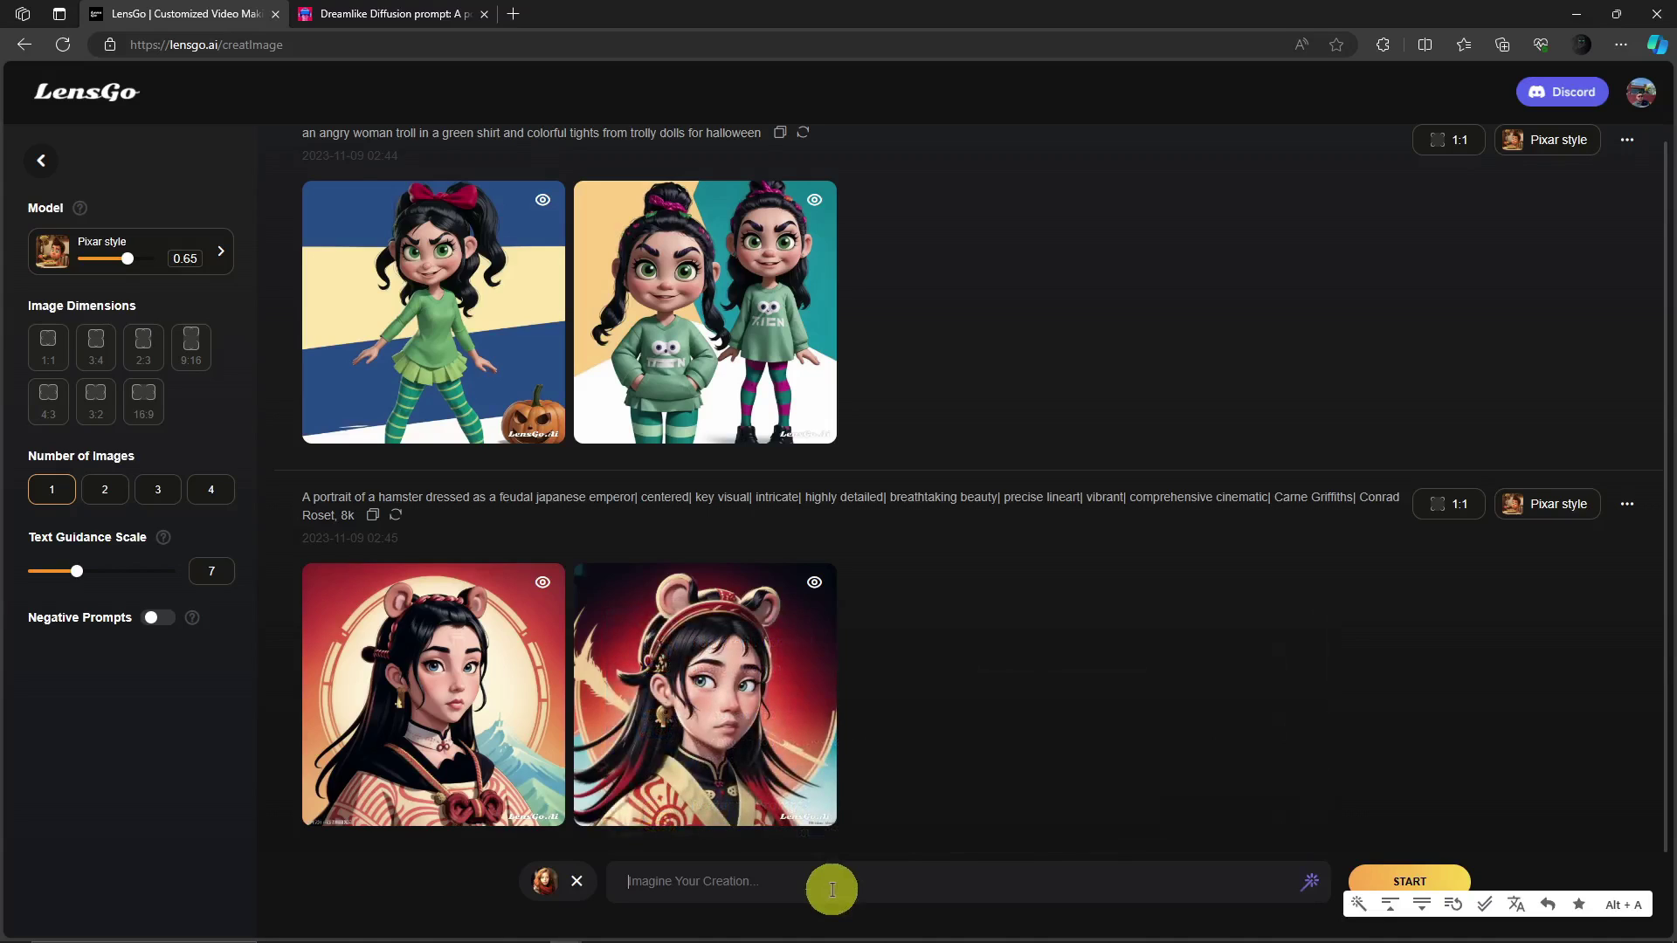
pyautogui.write('a student in a classroom')
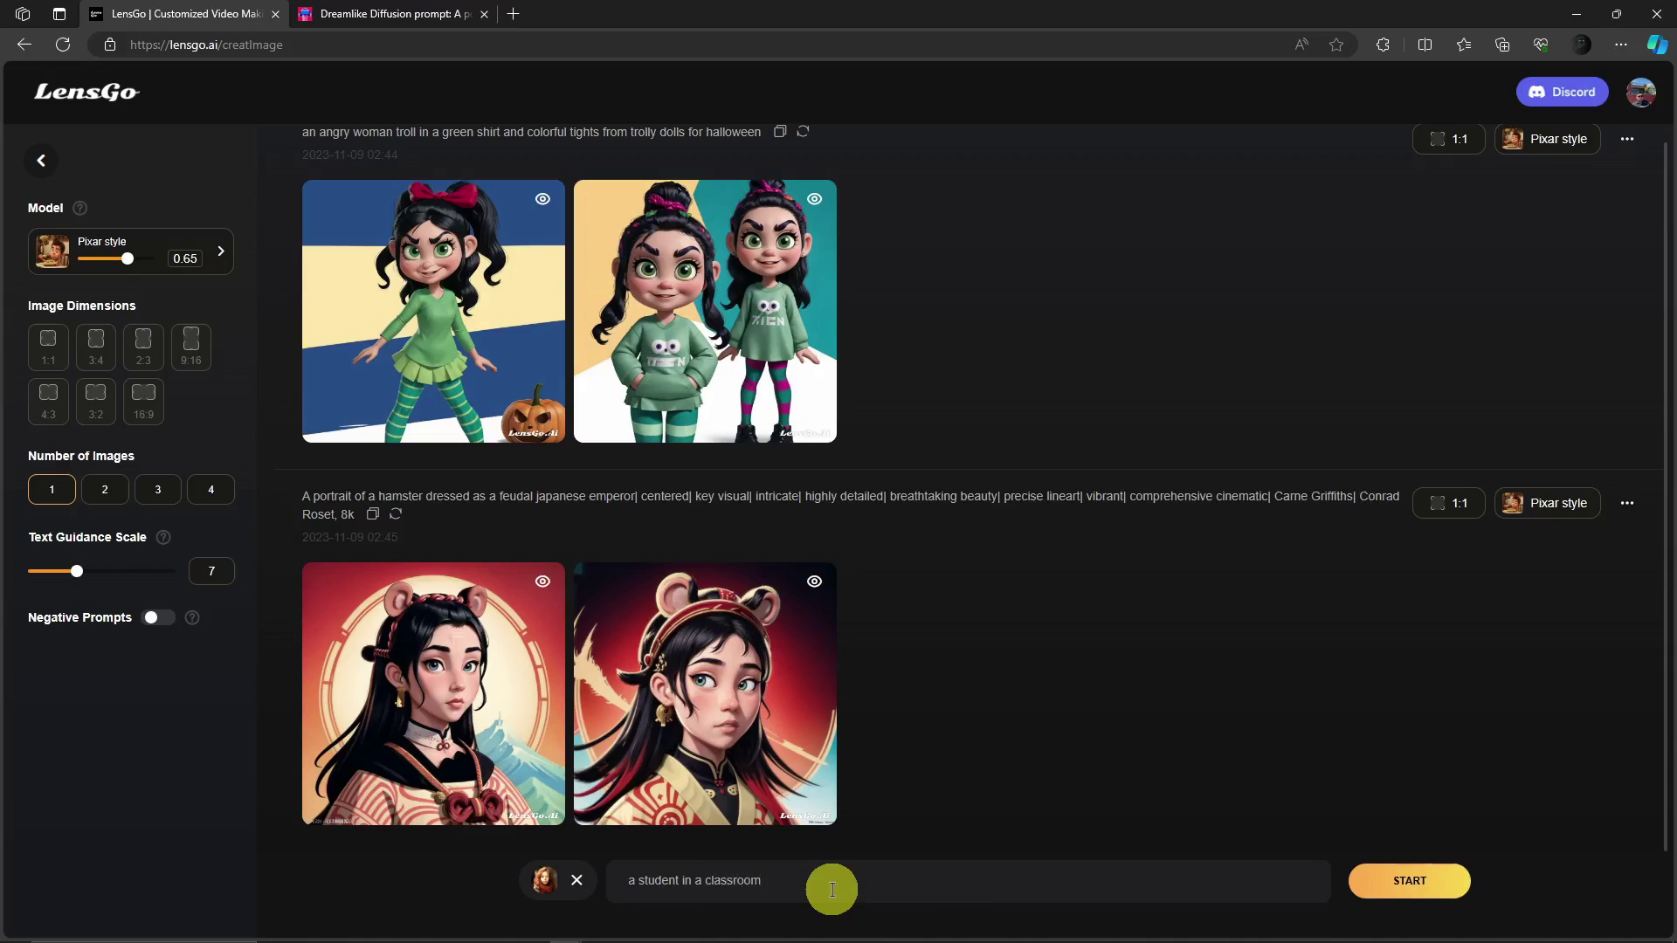
pyautogui.click(1368, 876)
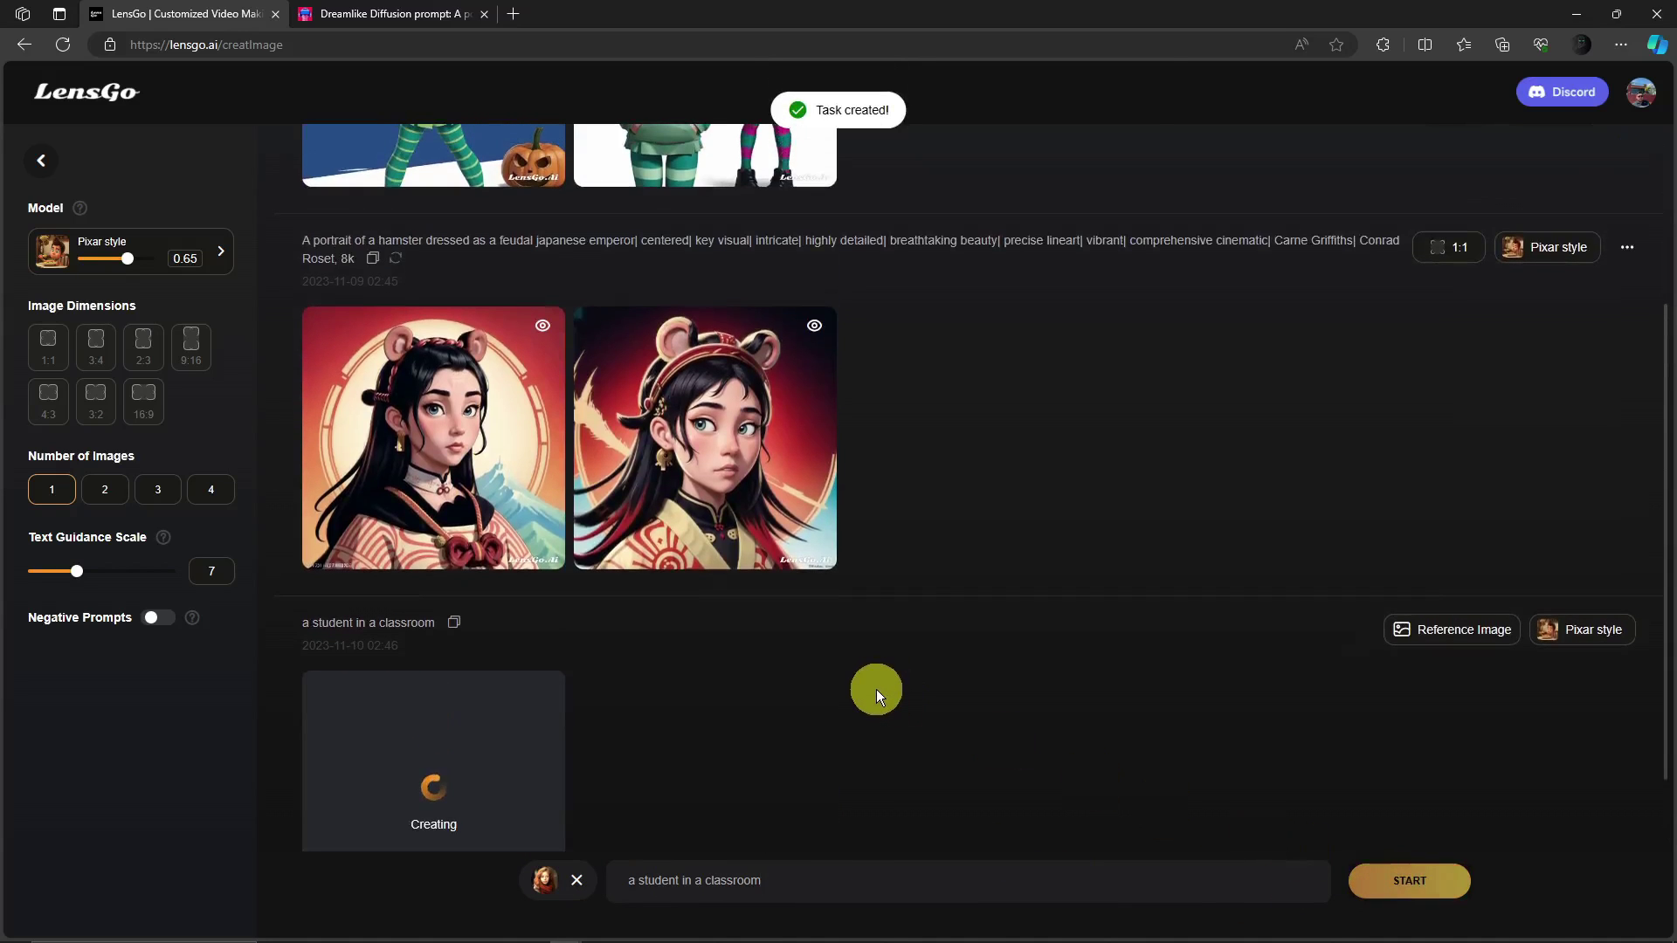
# Step: Preview the classroom task's reference image and compare the hamster prompt text with its generated images
pyautogui.moveTo(1443, 524)
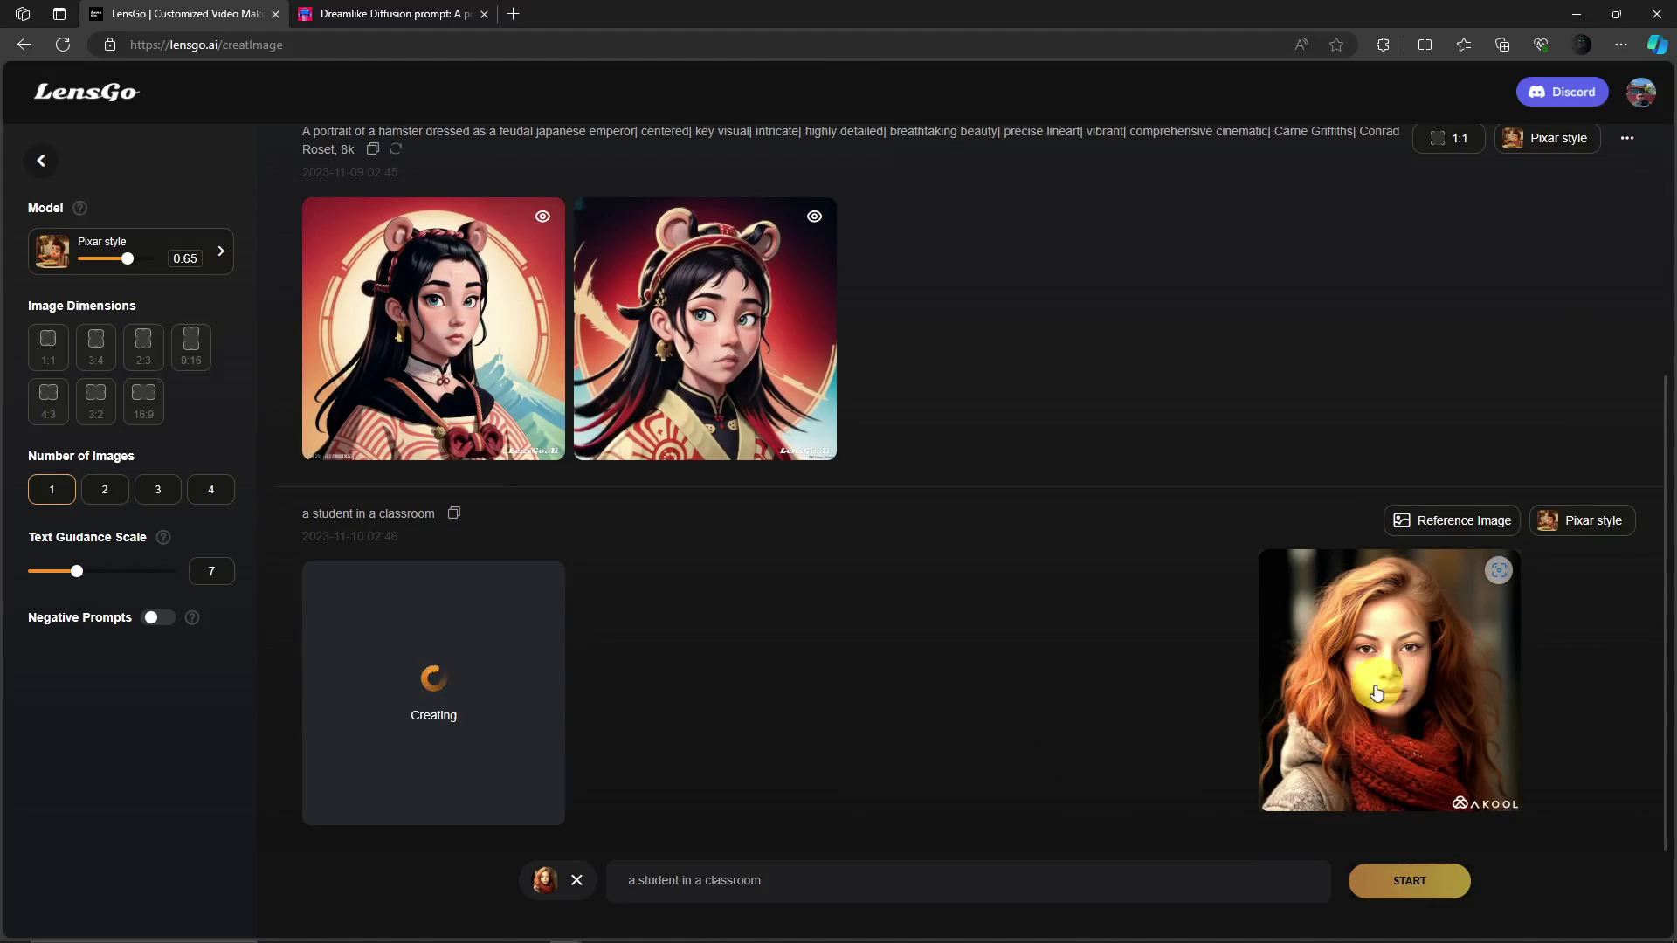
pyautogui.scroll(3, 1030, 706)
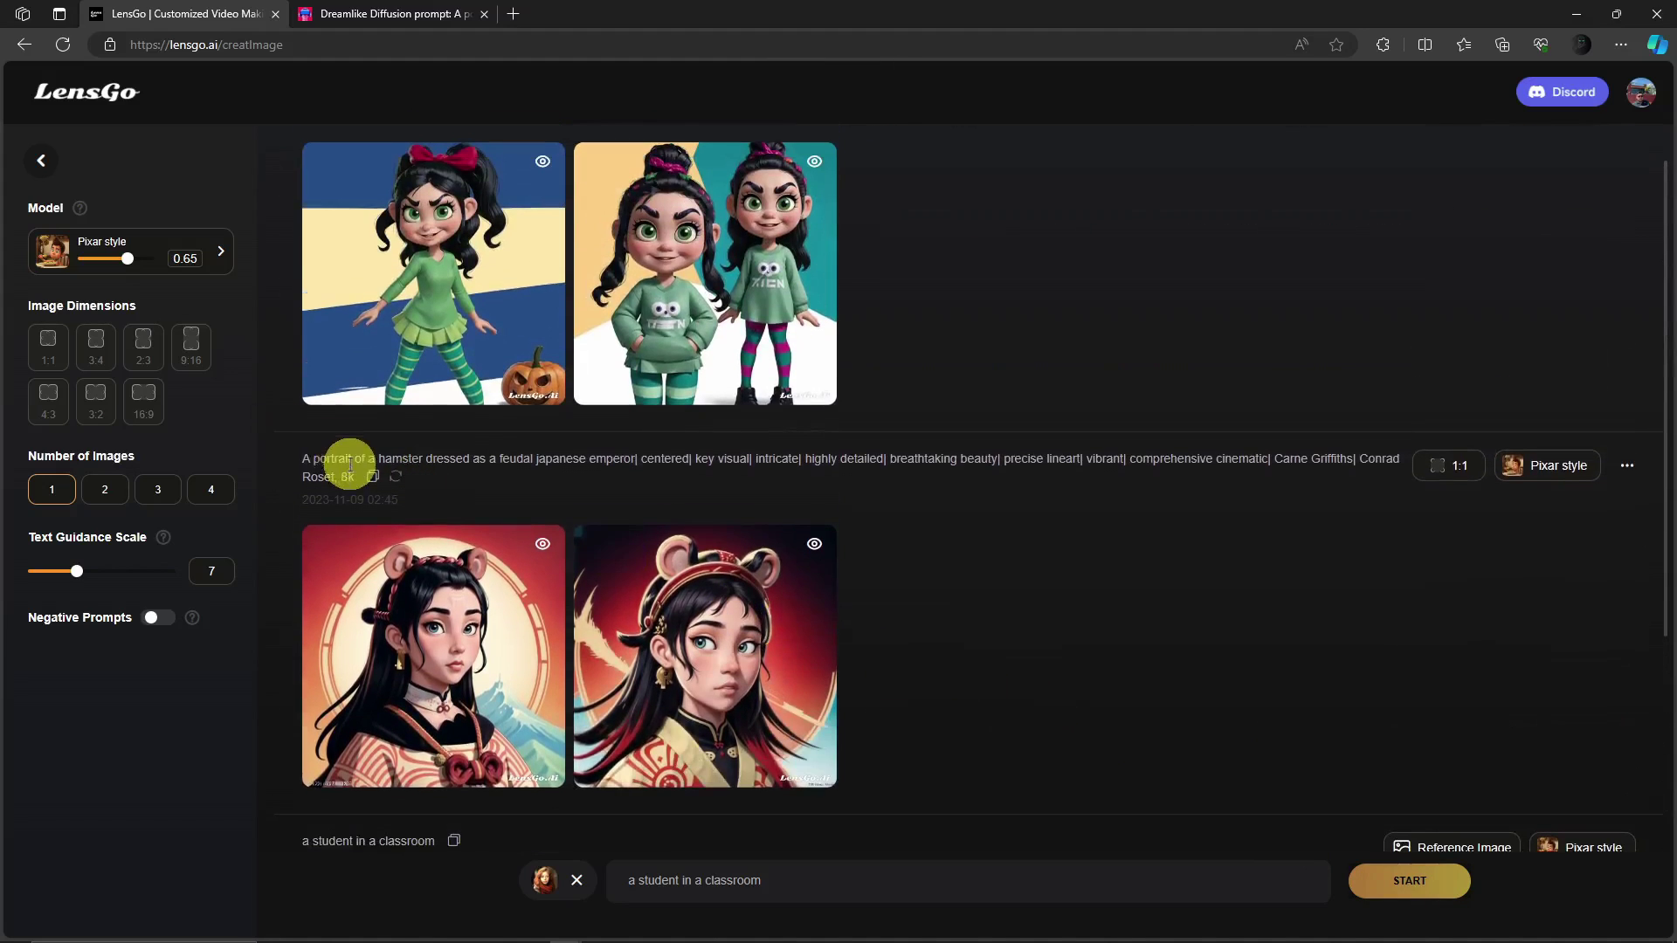
pyautogui.moveTo(301, 457); pyautogui.dragTo(356, 475)
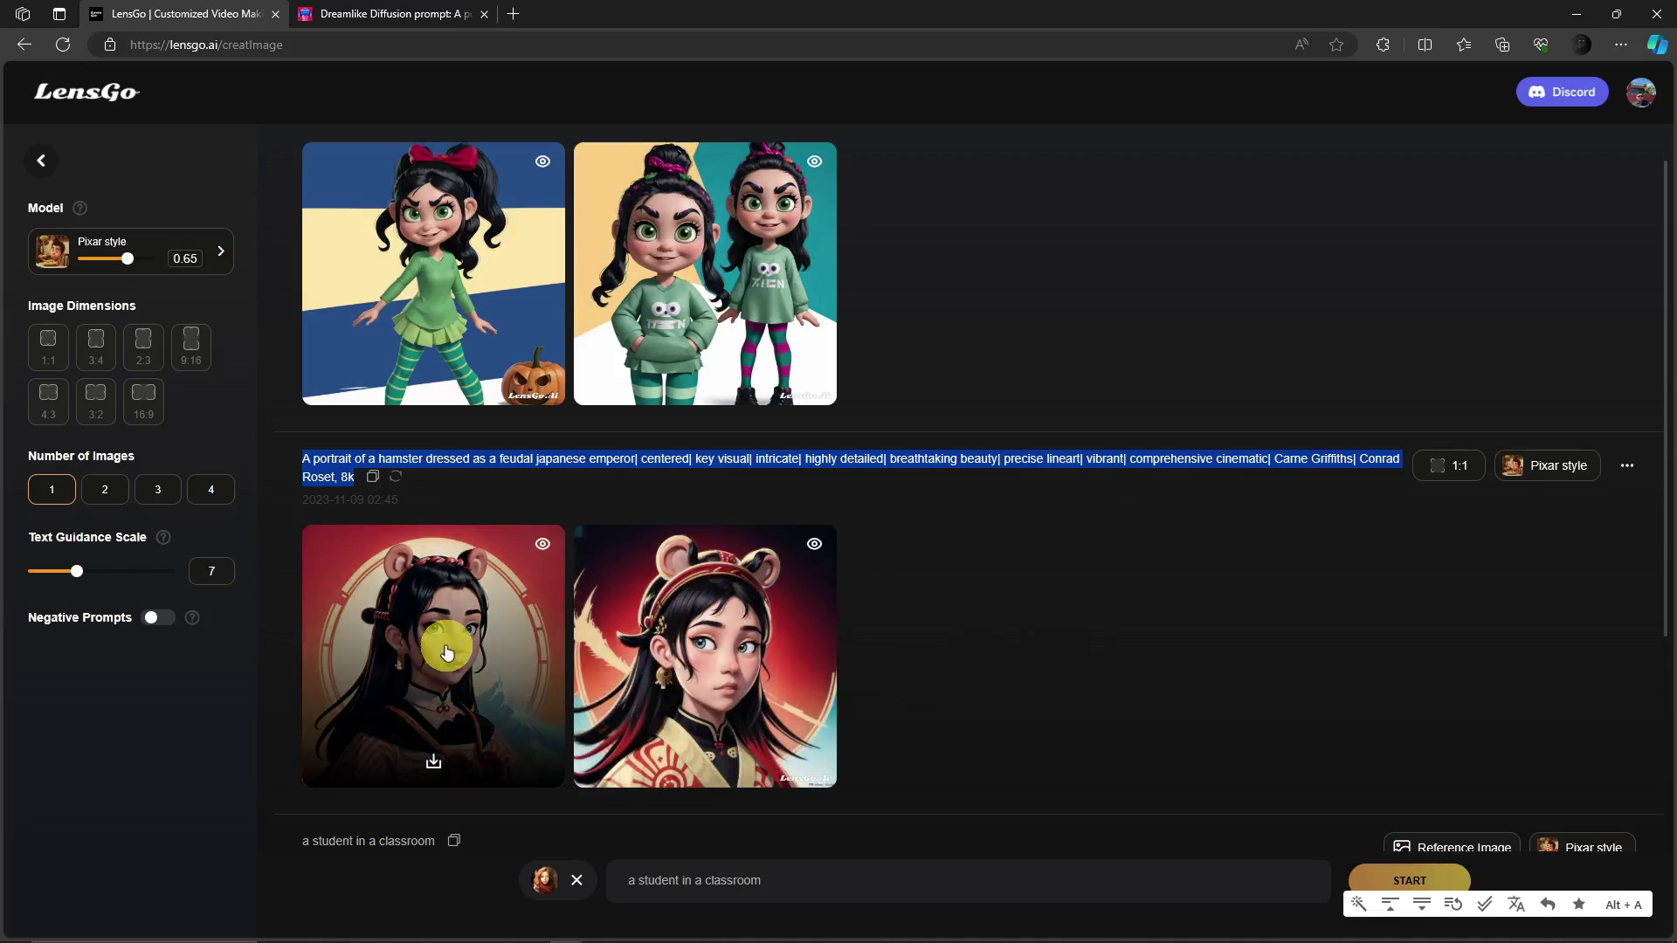
# Step: Switch to the PromptHero page and view the original hamster emperor image for comparison with the LensGo results
pyautogui.click(395, 20)
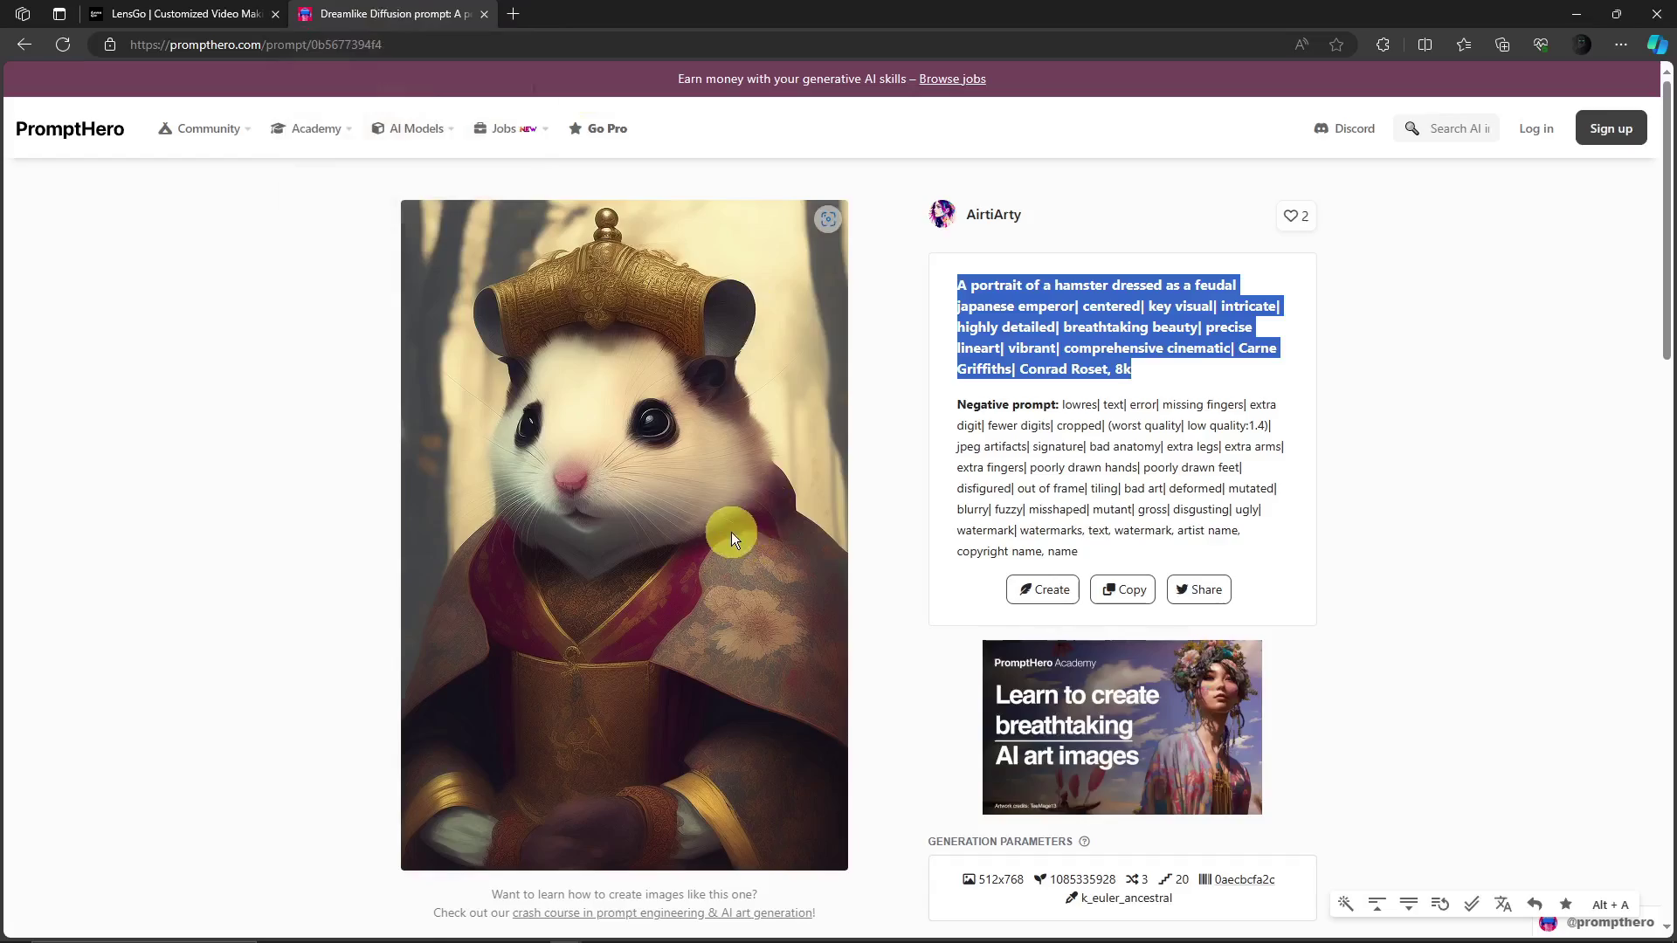
pyautogui.click(931, 328)
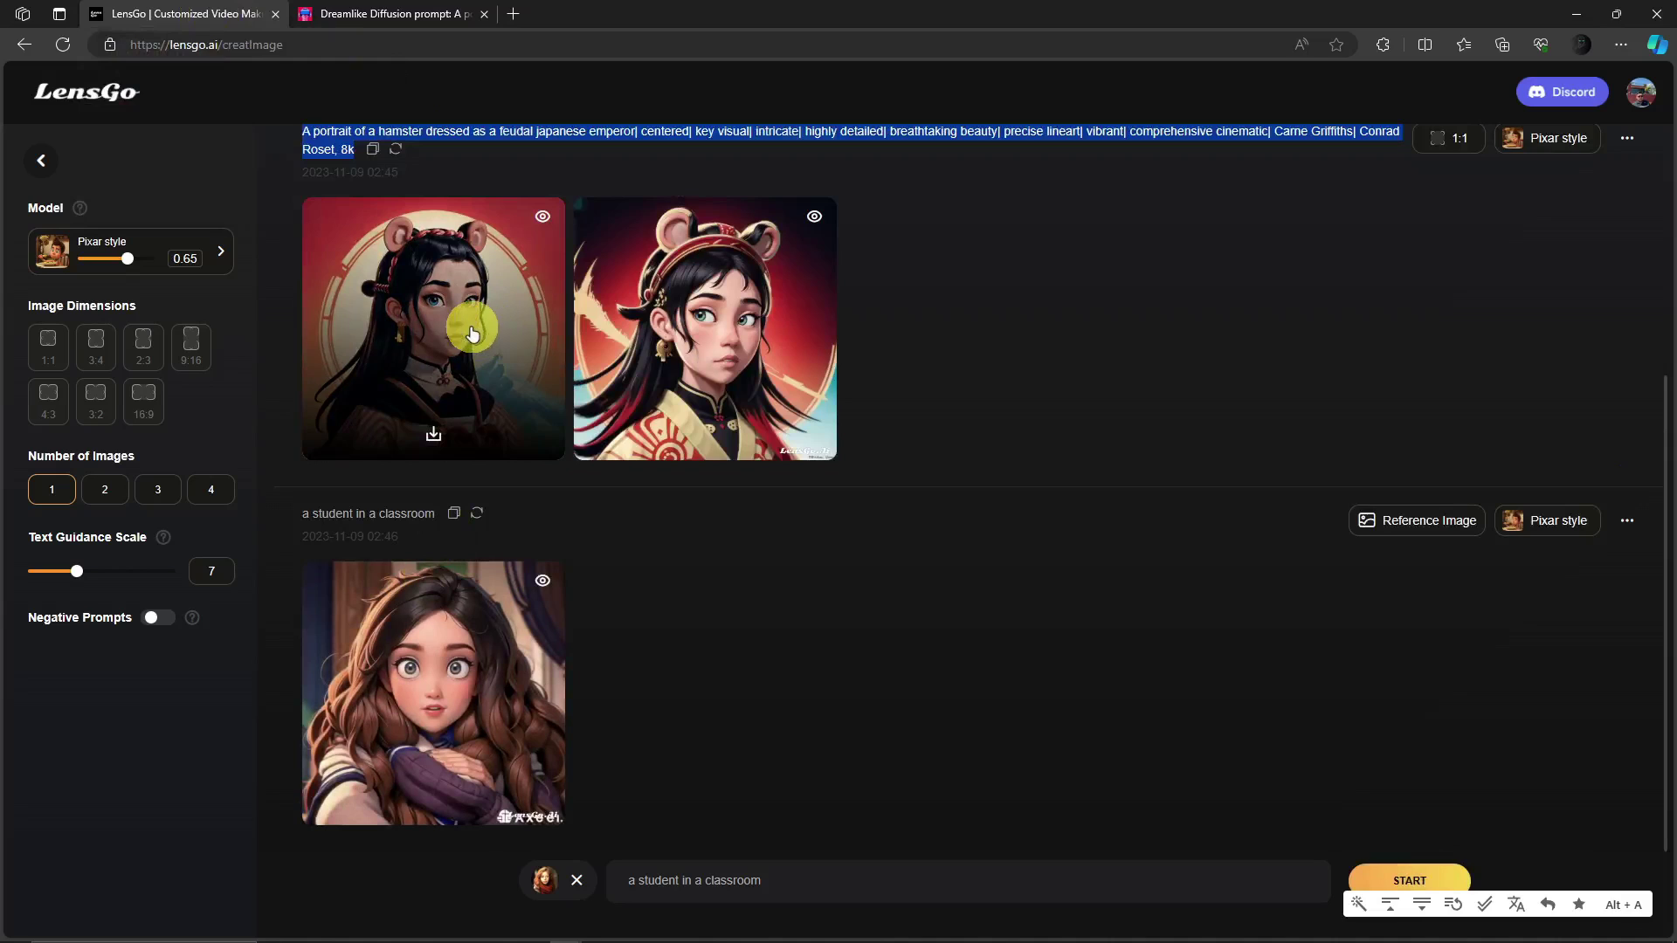
# Step: Enlarge the generated classroom image in LensGo and open the final_Sample photo from Downloads beside it to compare them
pyautogui.click(487, 699)
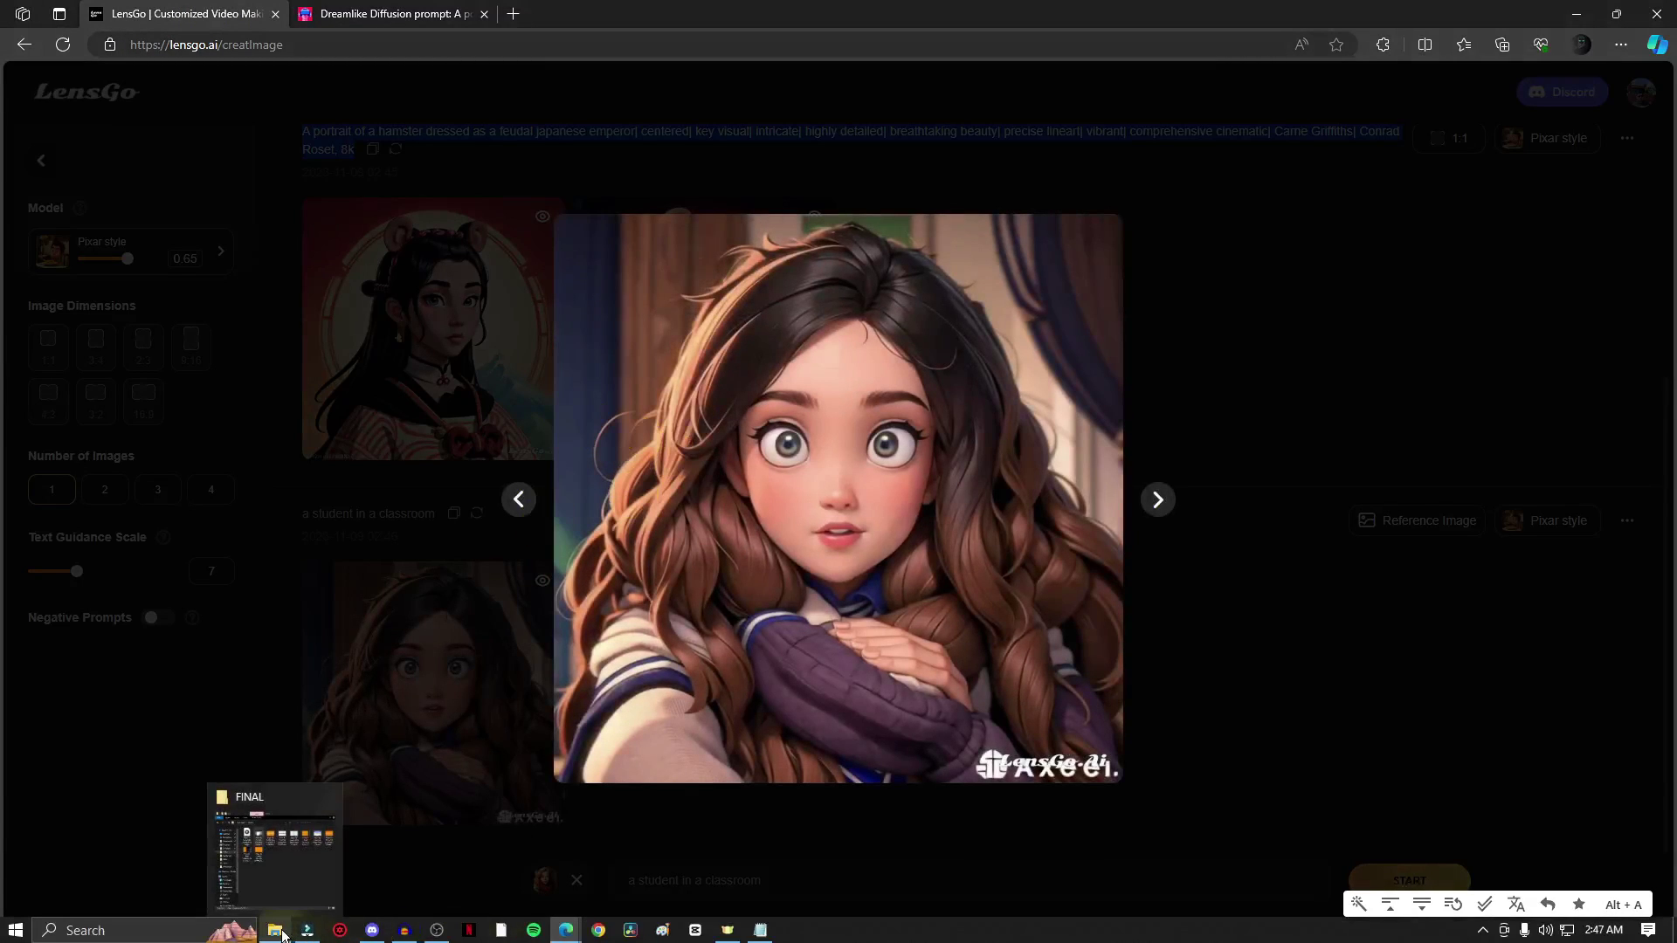
pyautogui.click(279, 926)
pyautogui.click(1088, 406)
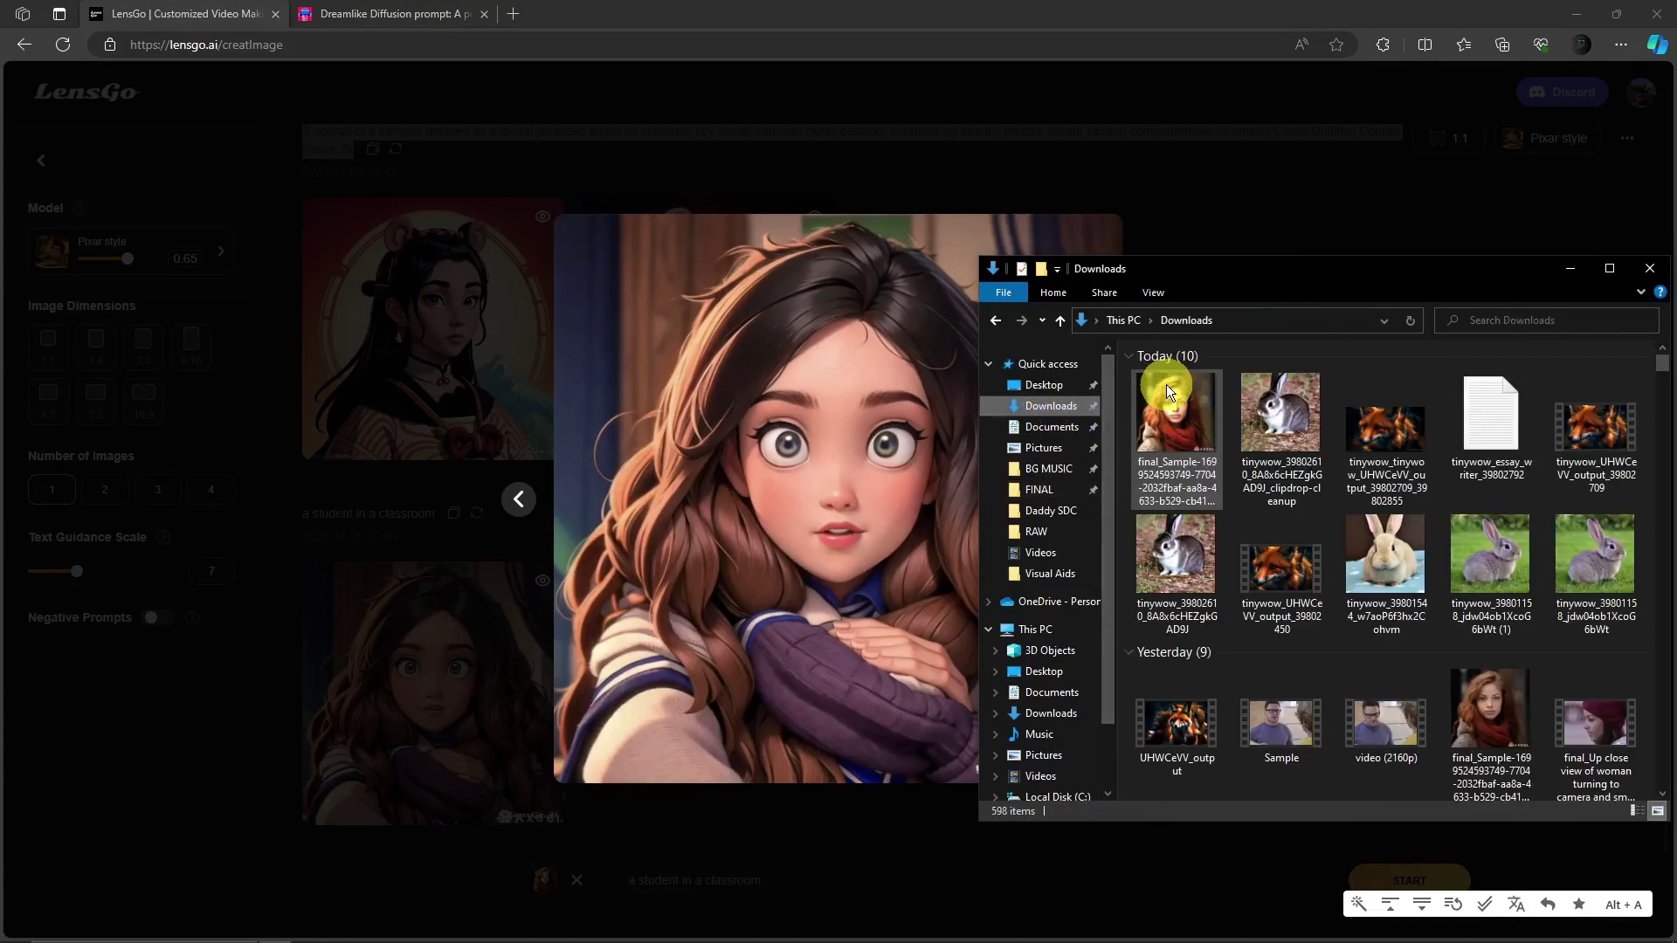
pyautogui.click(1570, 271)
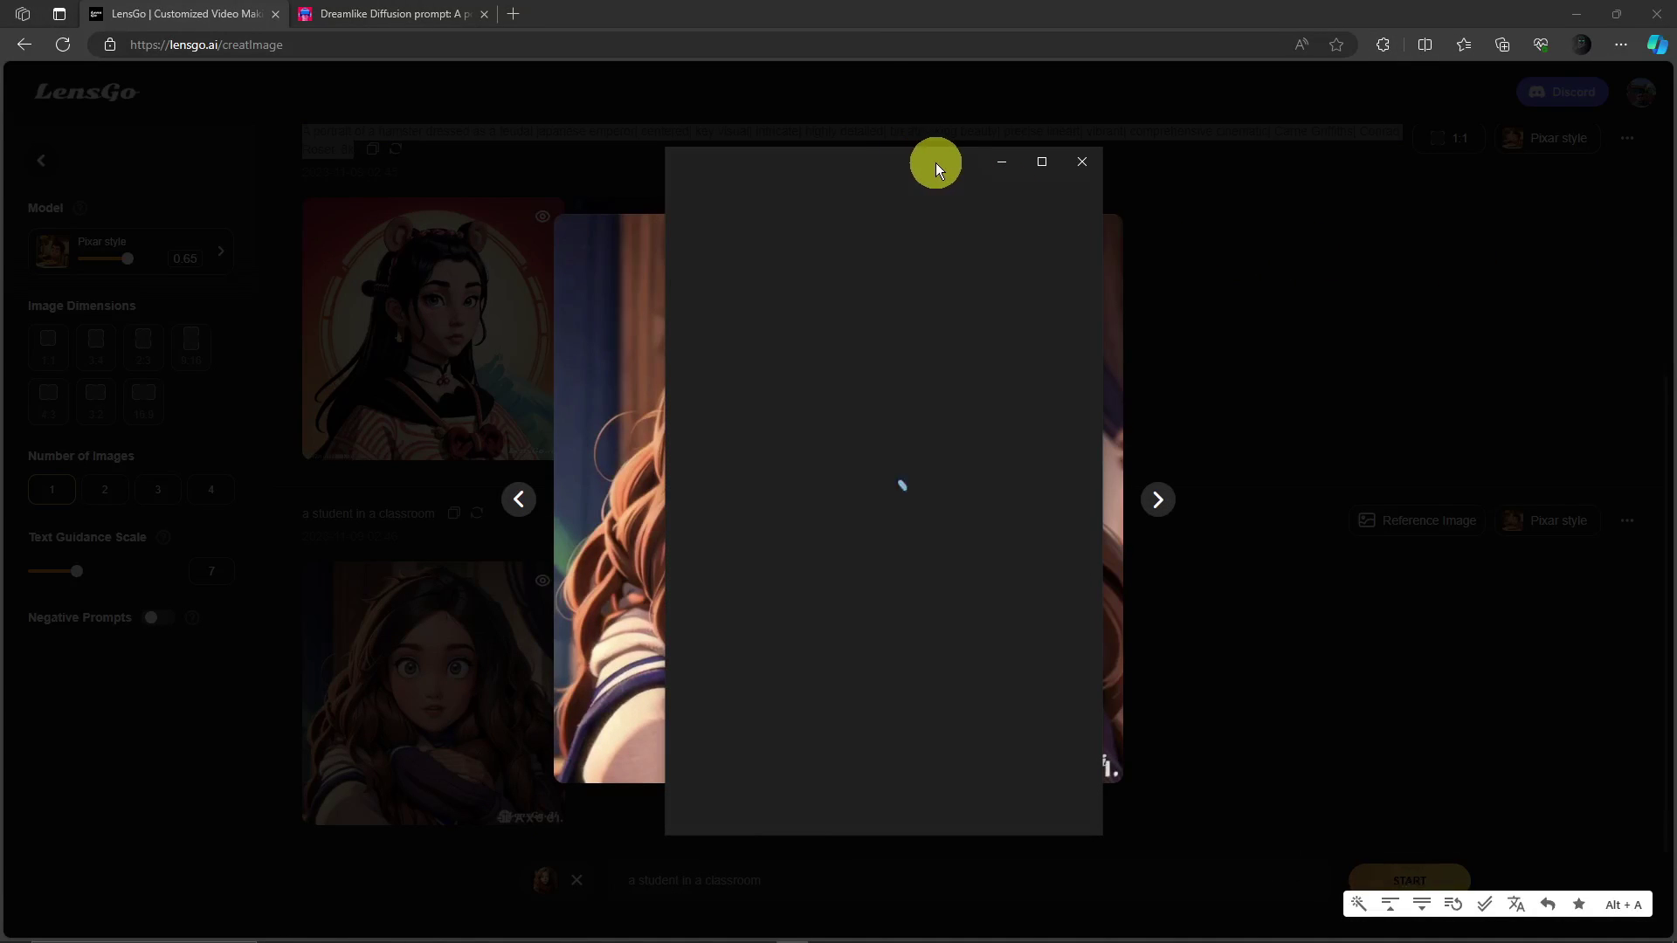
pyautogui.moveTo(975, 163); pyautogui.dragTo(1371, 171)
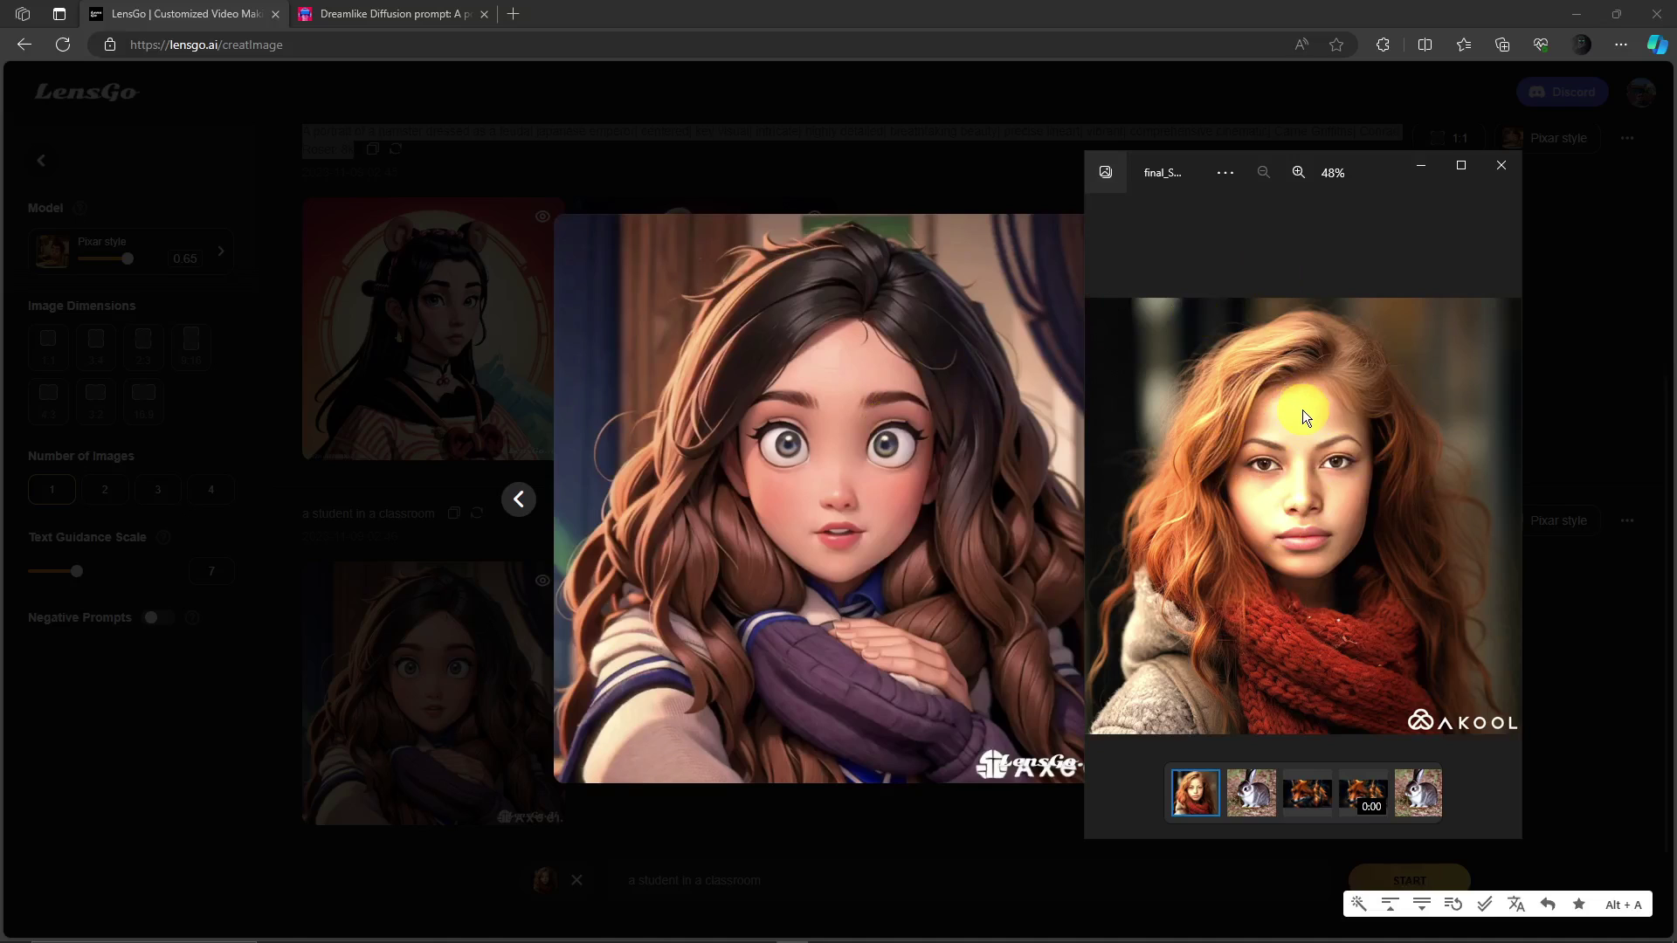
pyautogui.moveTo(1370, 172); pyautogui.dragTo(1422, 161)
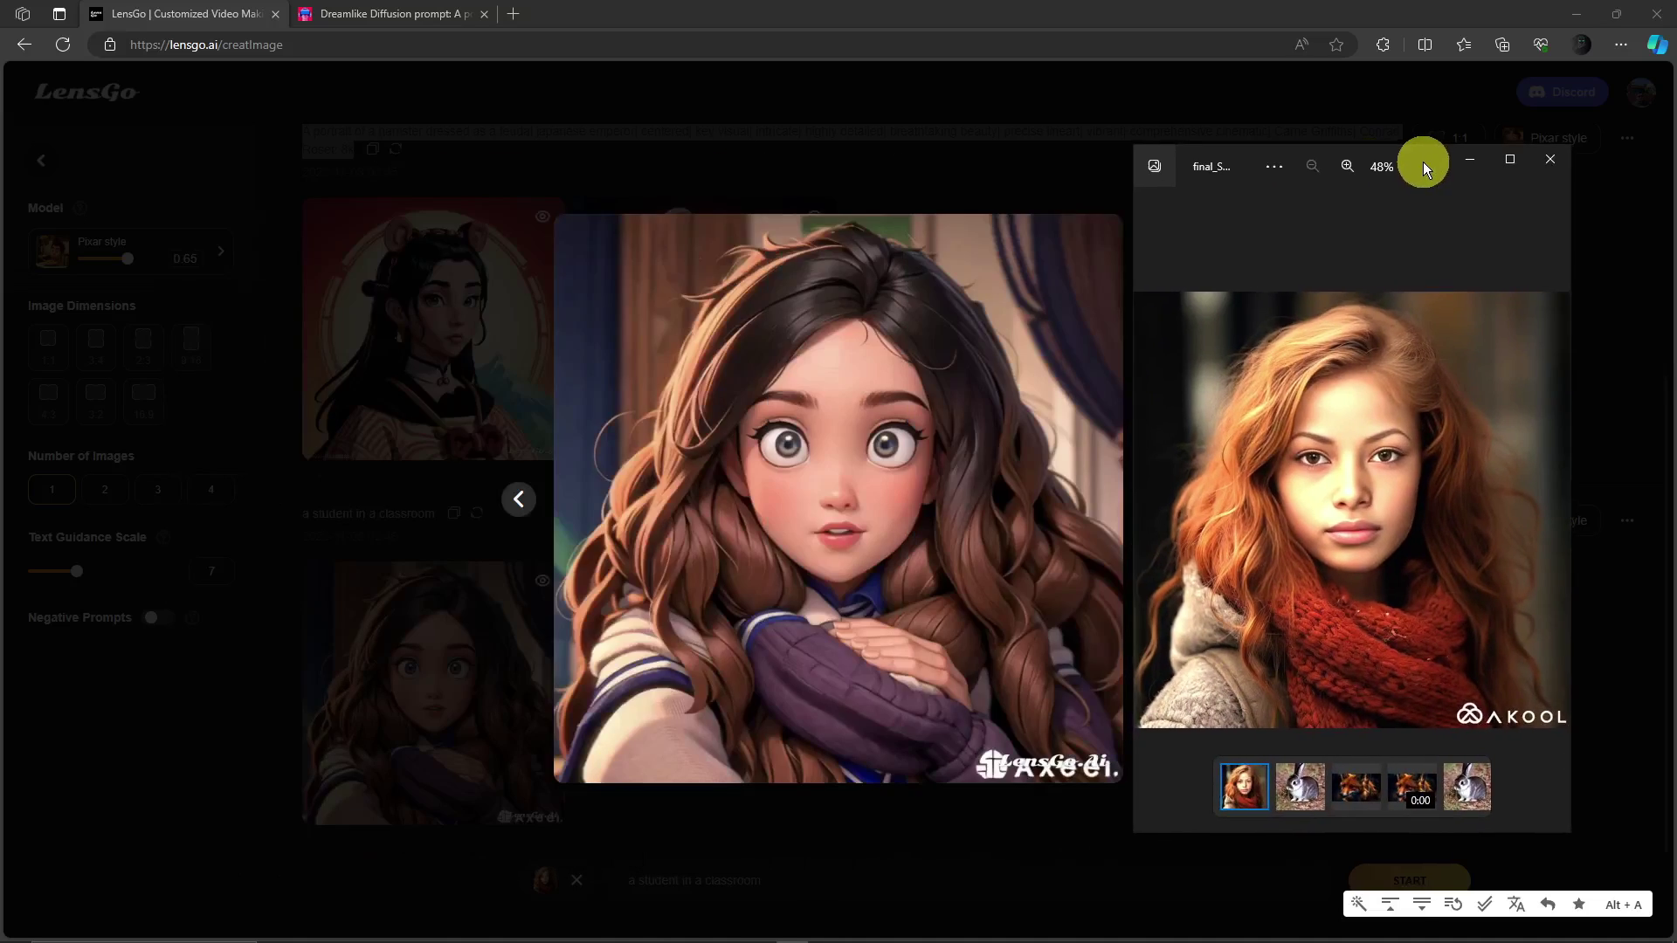